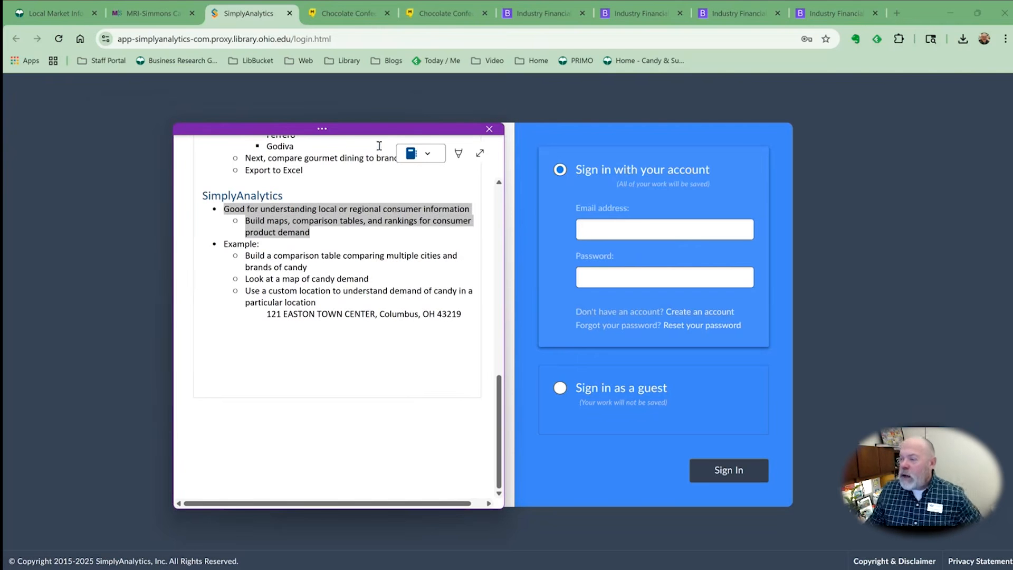
# Step: Sign in to the SimplyAnalytics account with the saved e-mail and password, and open the current project's map
pyautogui.moveTo(388, 132); pyautogui.dragTo(0, 174)
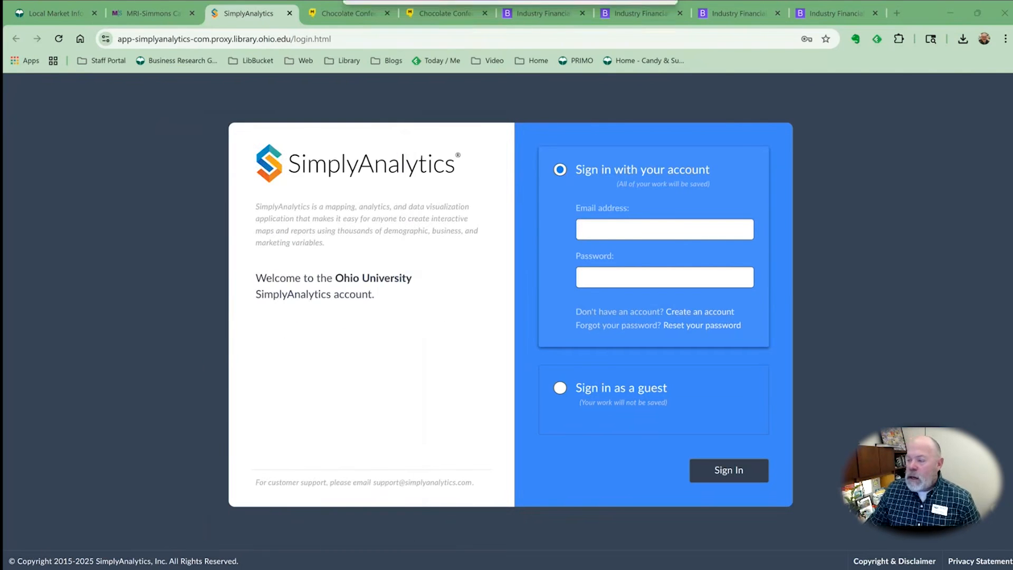
pyautogui.click(605, 227)
pyautogui.click(595, 374)
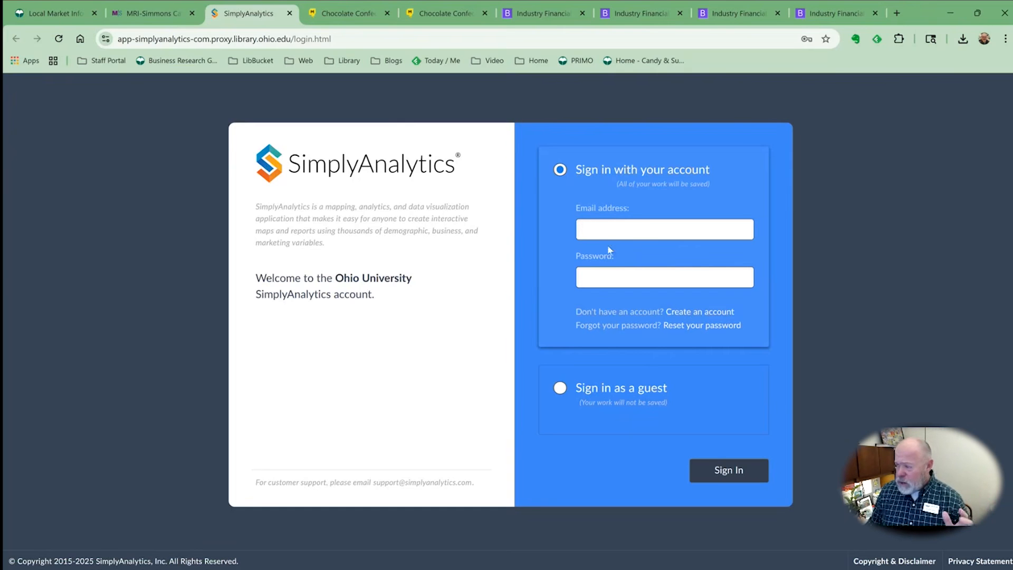
pyautogui.click(604, 226)
pyautogui.click(596, 278)
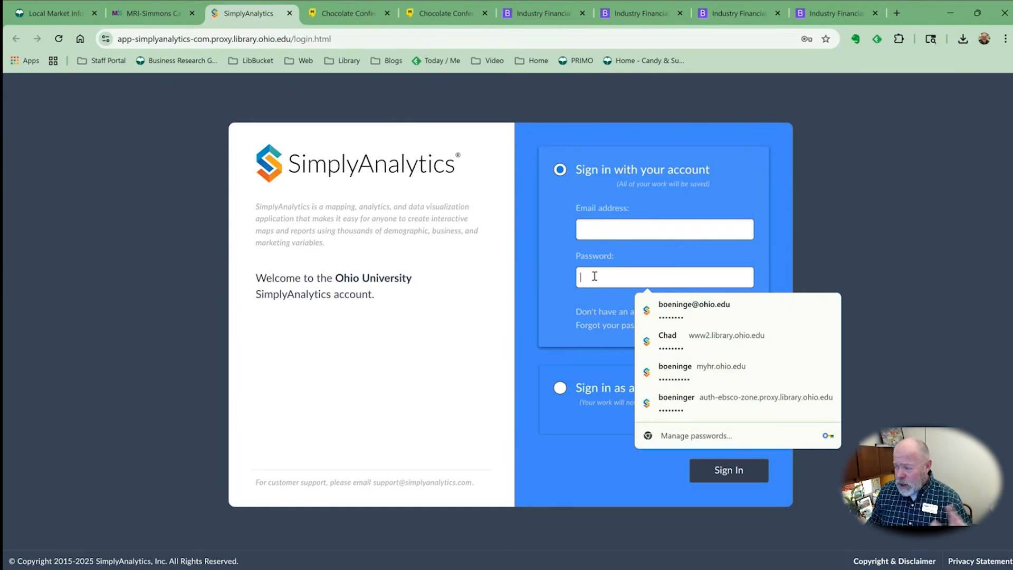
pyautogui.click(566, 289)
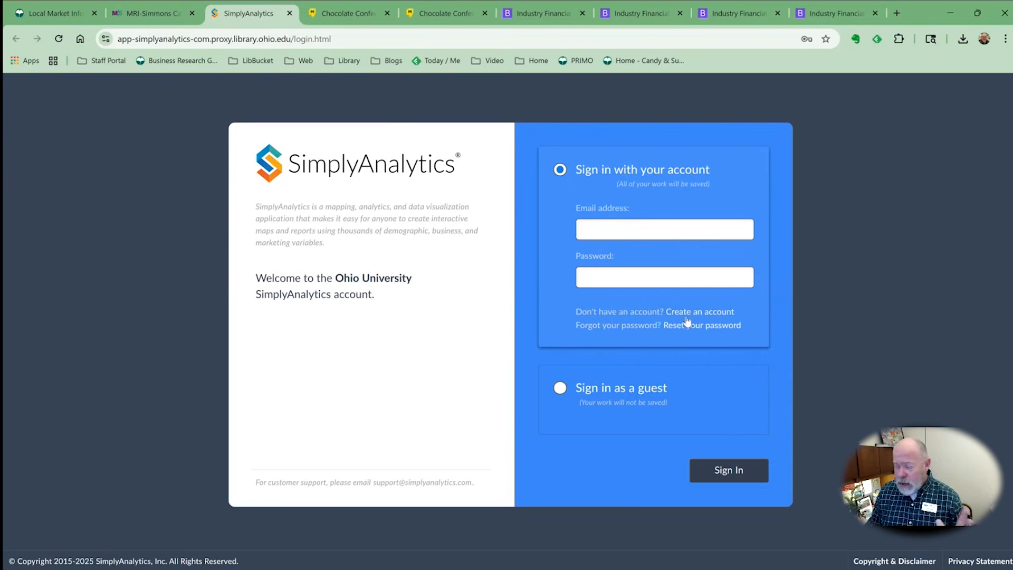
pyautogui.click(620, 230)
pyautogui.click(698, 262)
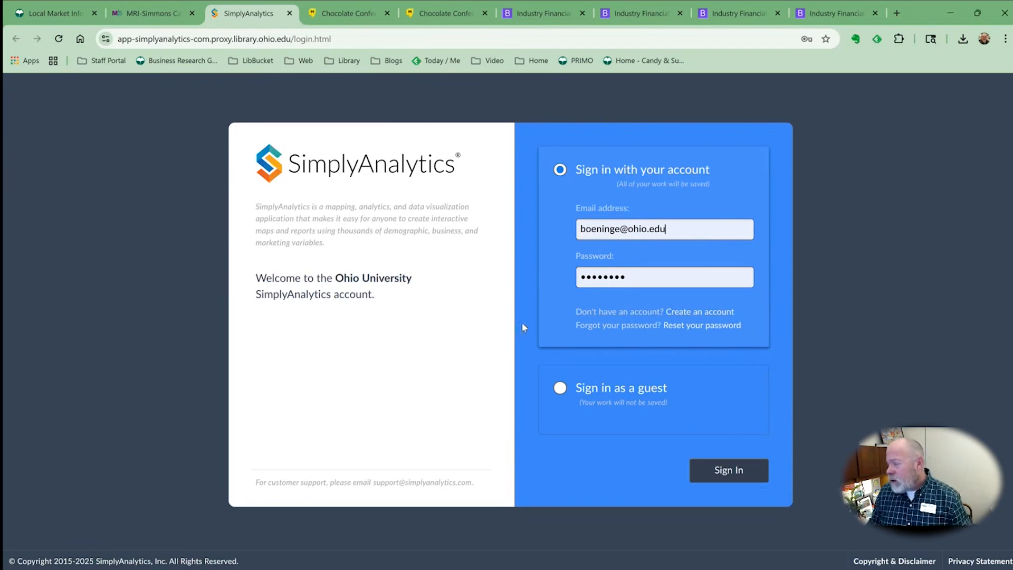
pyautogui.click(732, 477)
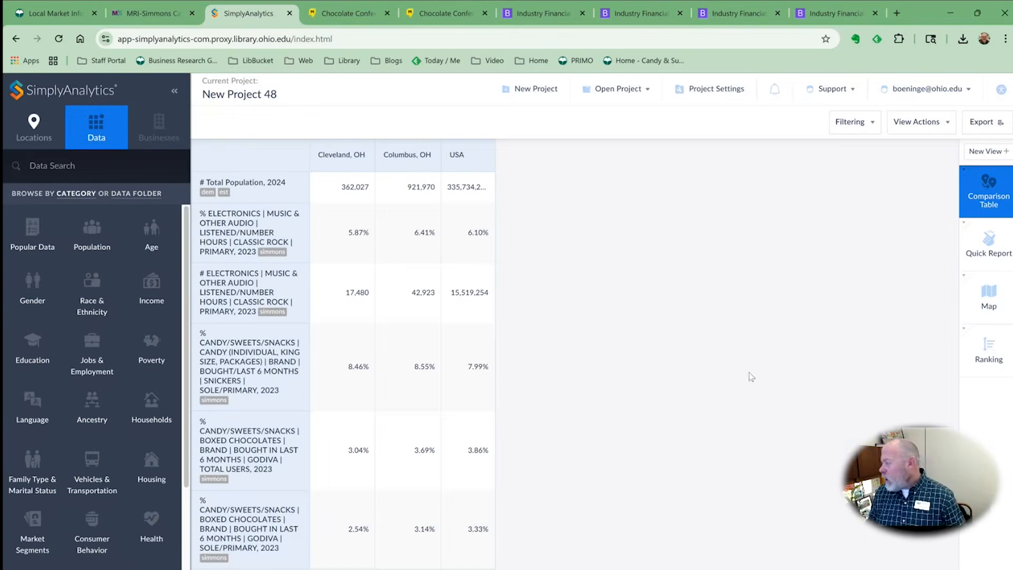
pyautogui.click(966, 297)
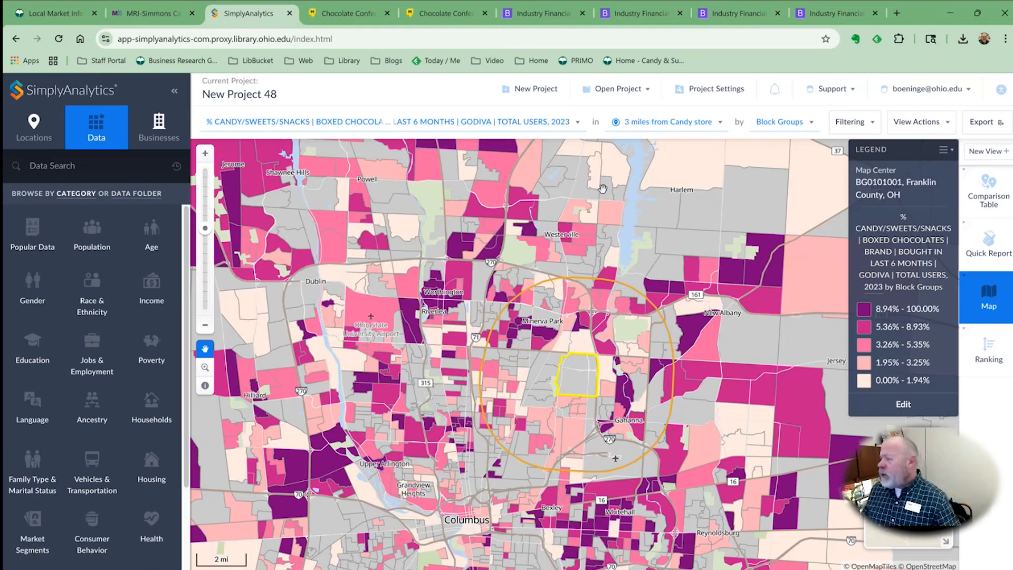
# Step: Start a new project and add the city of Columbus, OH as its first location
pyautogui.click(535, 91)
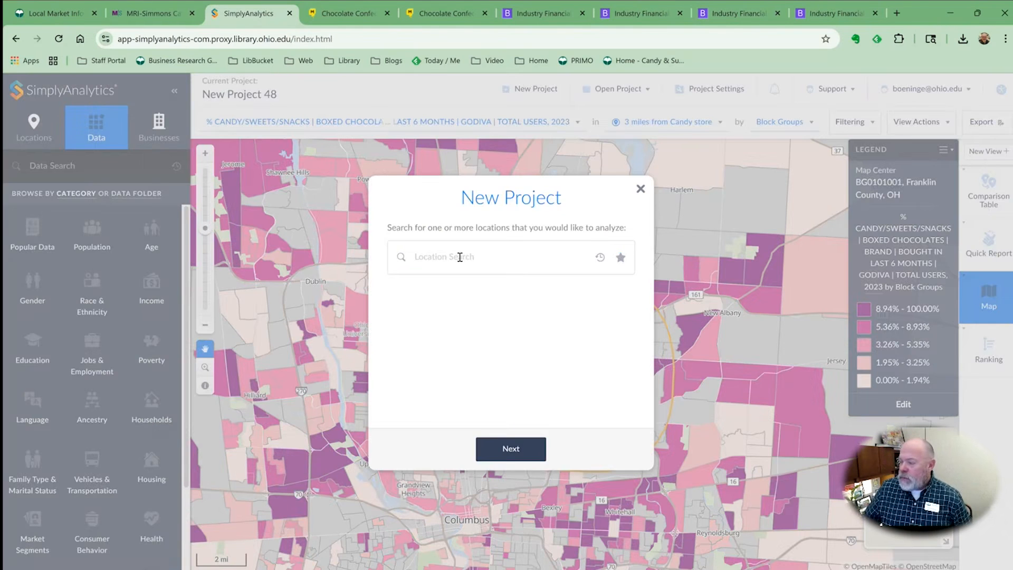
pyautogui.click(460, 258)
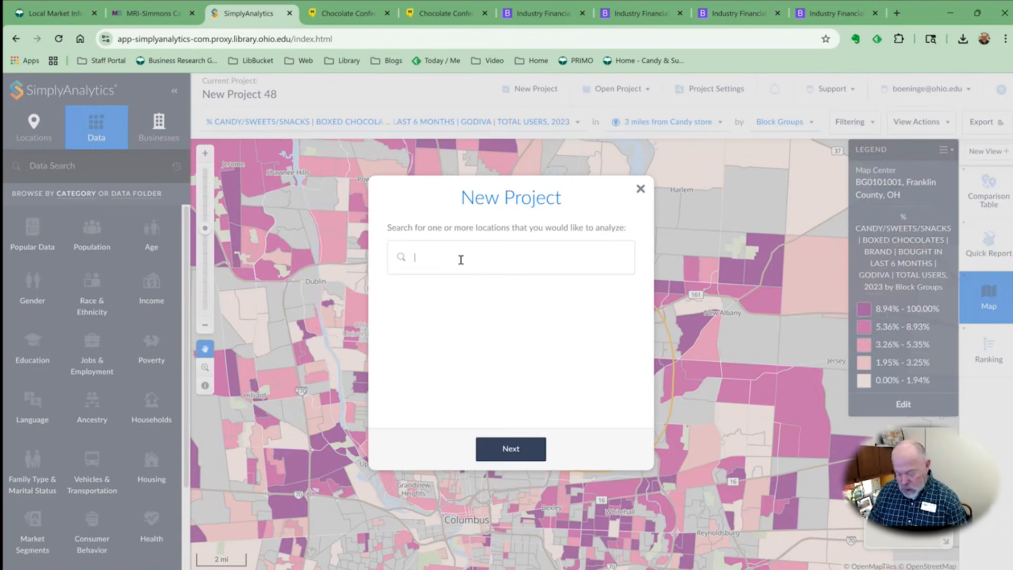
pyautogui.write('Columbus')
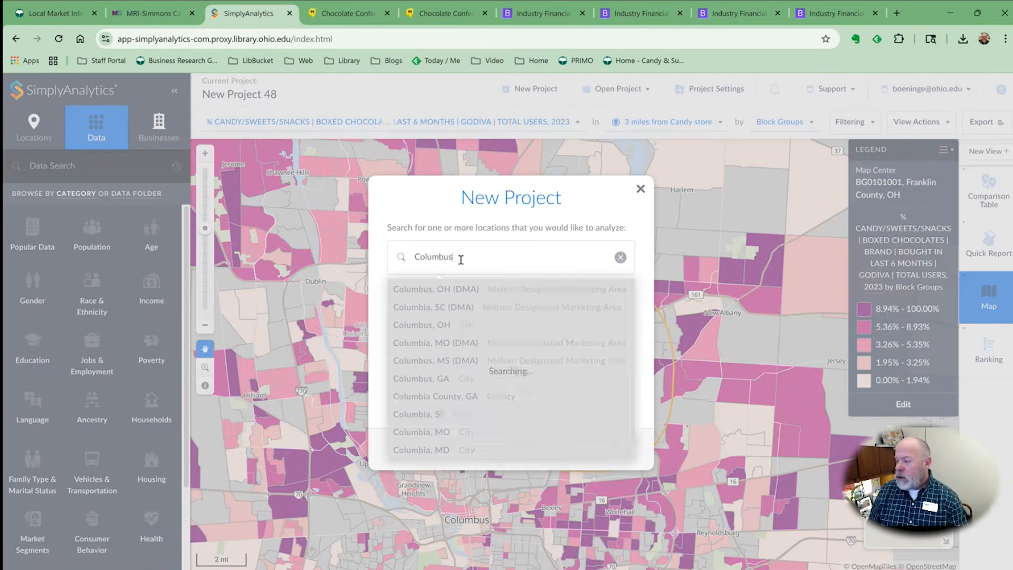
pyautogui.press('Down')
pyautogui.press('Down')
pyautogui.press('Return')
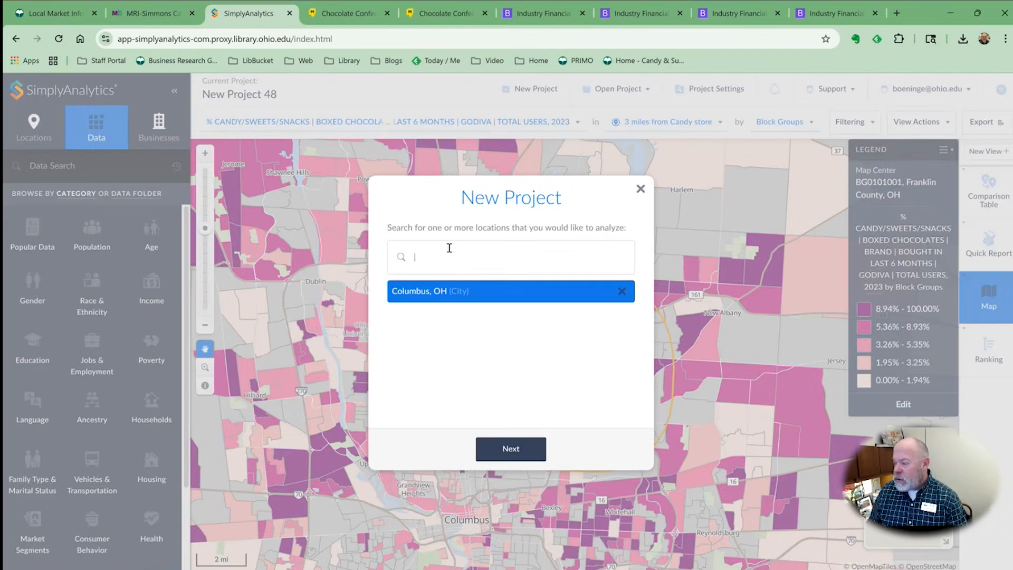
# Step: Add the city of Cleveland, OH to the new project's locations
pyautogui.write('Cleve')
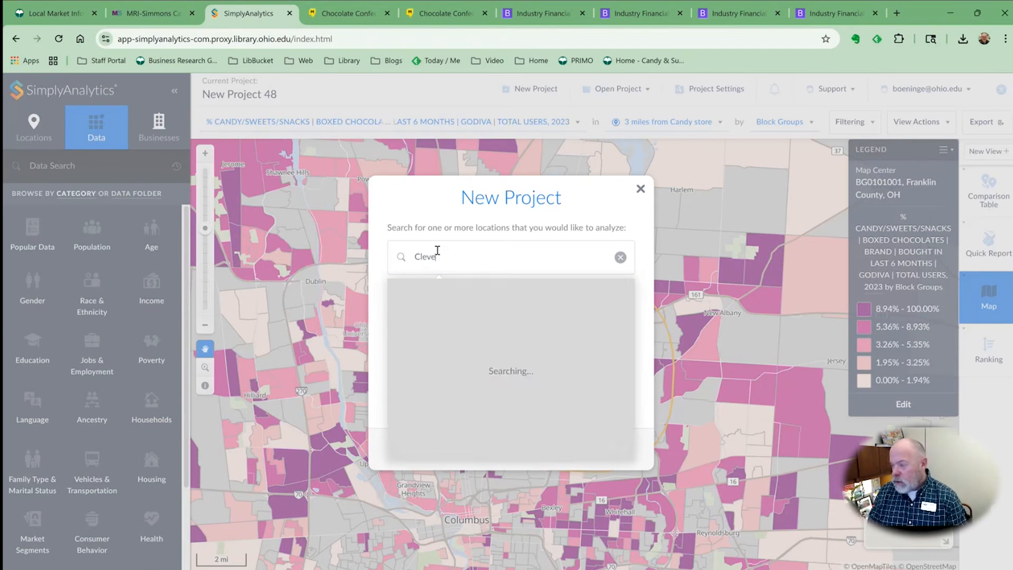
pyautogui.write('land')
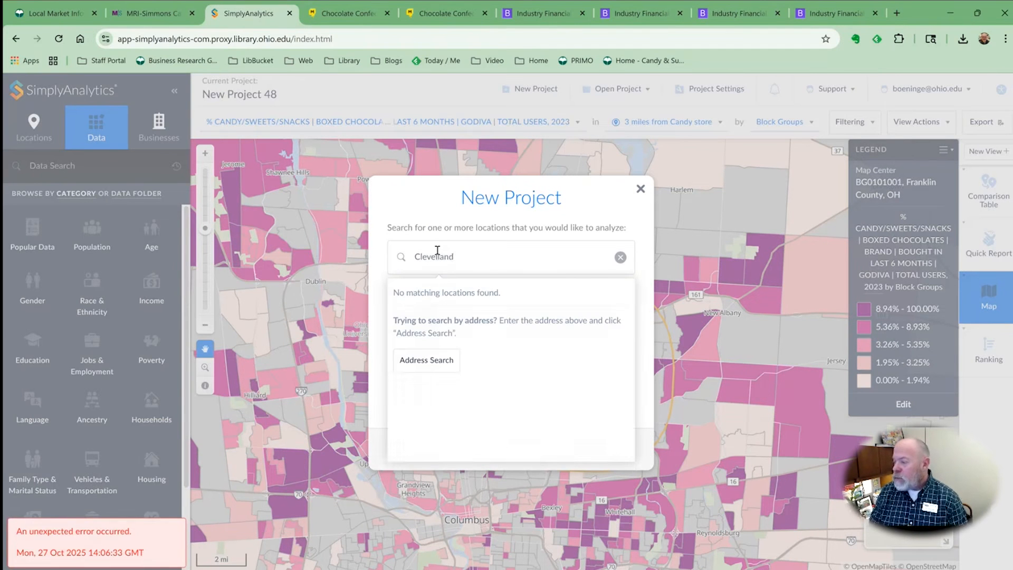
pyautogui.press('BackSpace')
pyautogui.press('BackSpace')
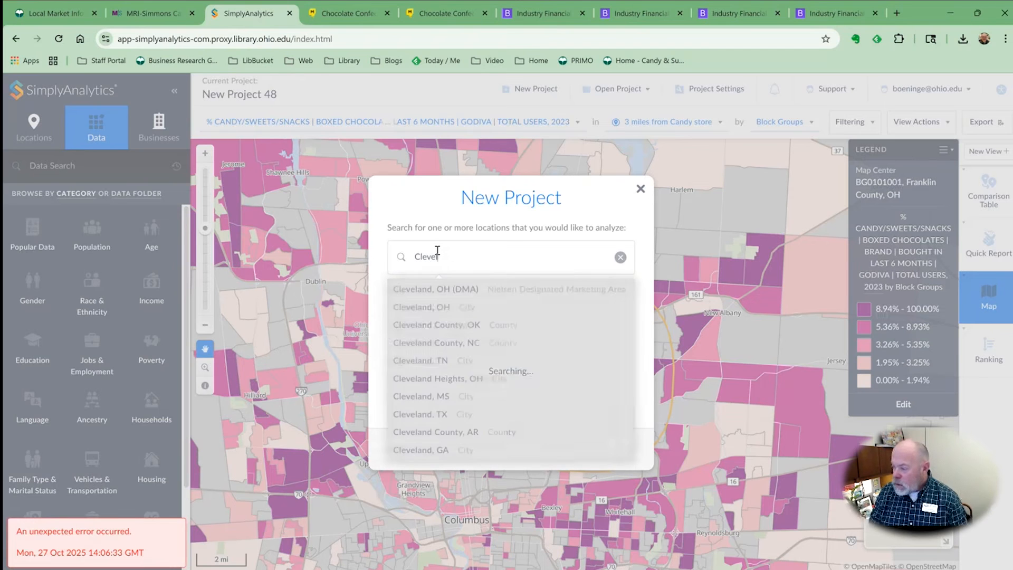
pyautogui.click(433, 308)
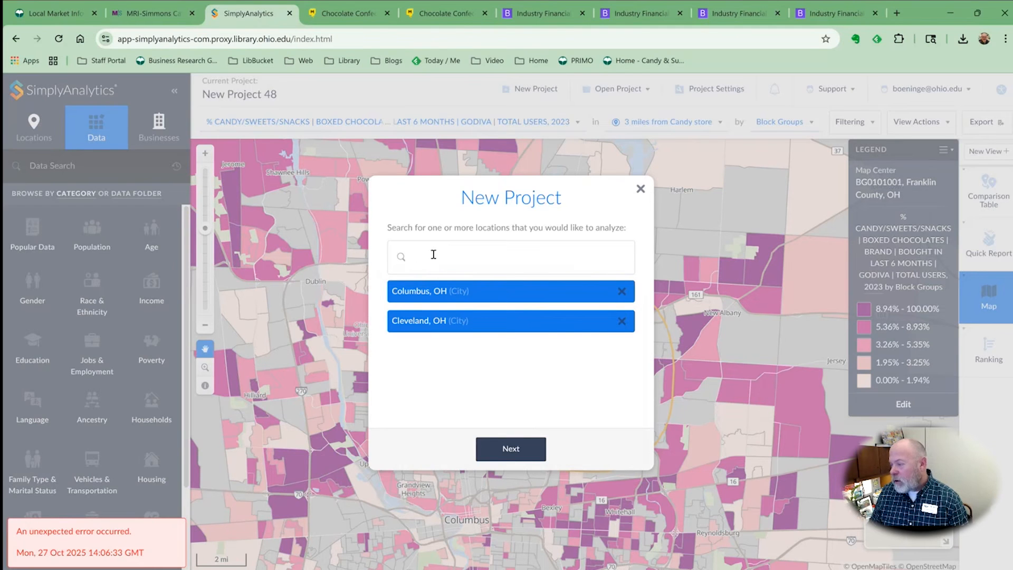
# Step: Add the city of Athens, OH to the new project's locations
pyautogui.click(453, 254)
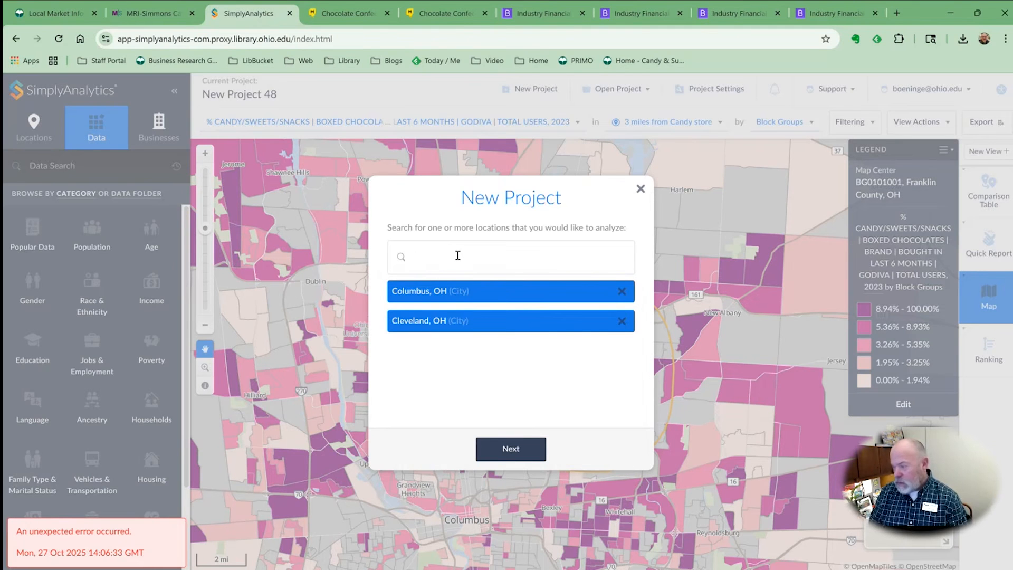
pyautogui.write('athens')
pyautogui.press('BackSpace')
pyautogui.press('BackSpace')
pyautogui.press('BackSpace')
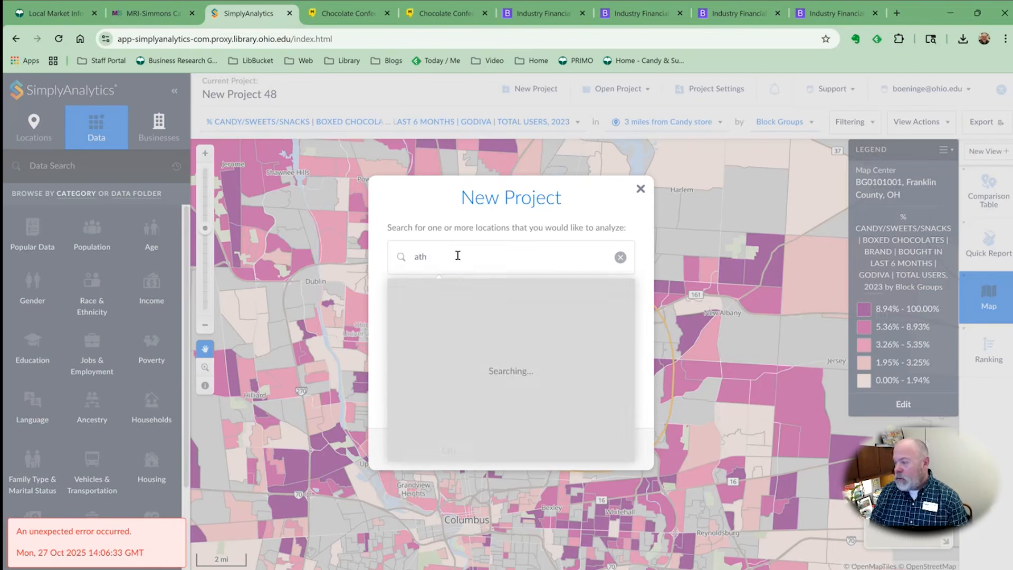
pyautogui.write('ens')
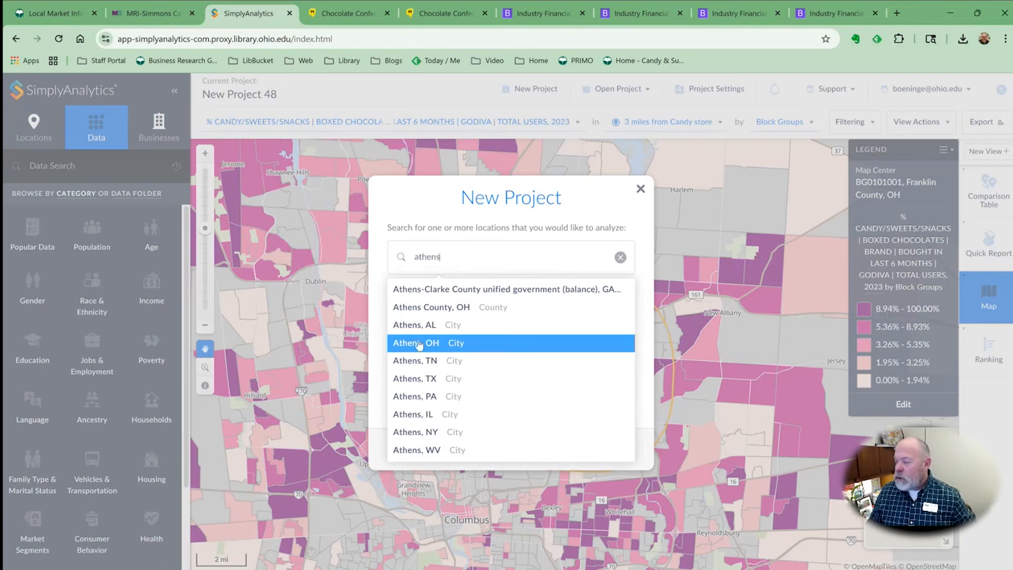
pyautogui.click(420, 344)
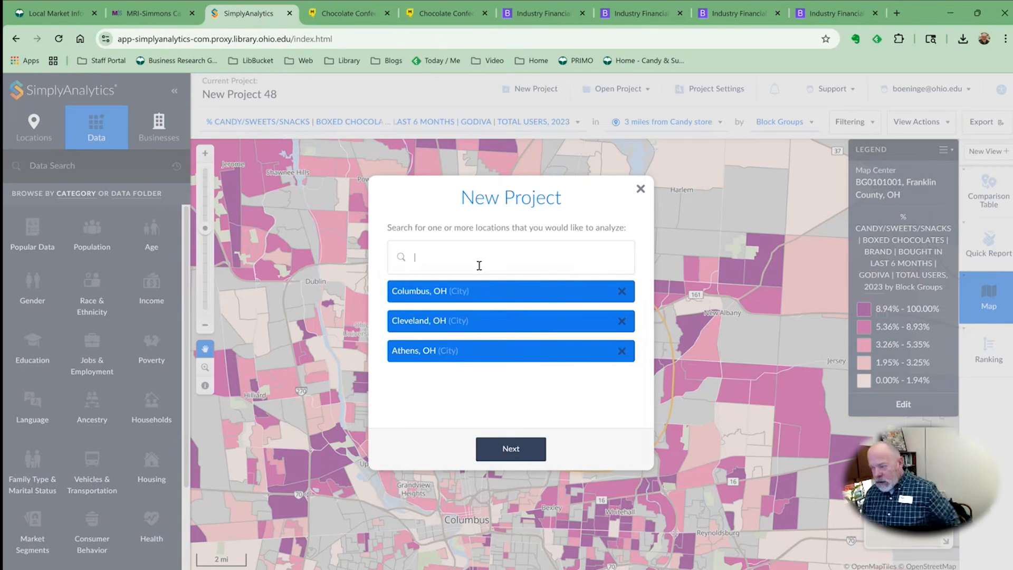
# Step: Add the state of Ohio and the zip code 45701, Athens, OH to the new project's locations
pyautogui.write('usa')
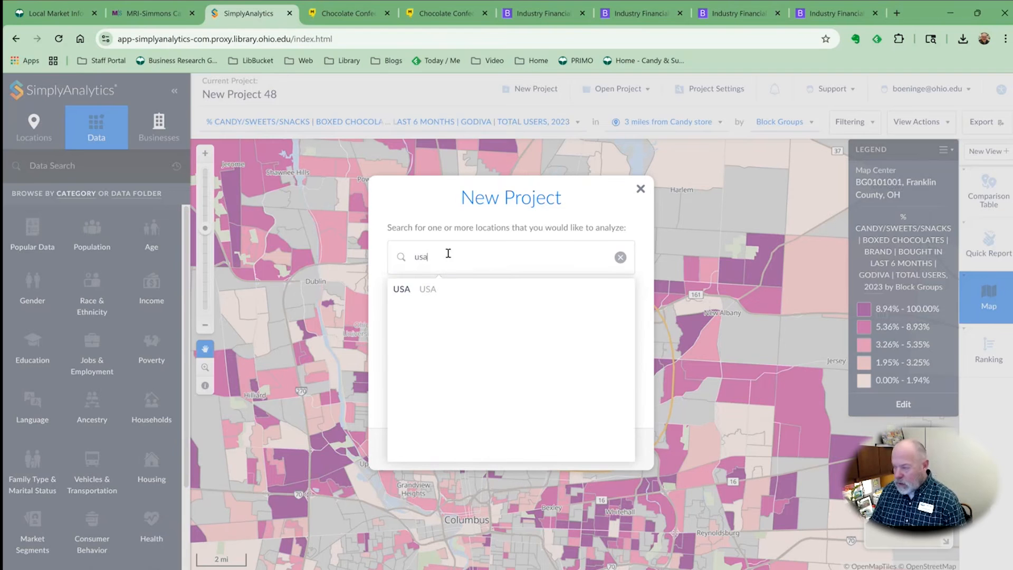
pyautogui.moveTo(446, 251); pyautogui.dragTo(402, 255)
pyautogui.write('ohio')
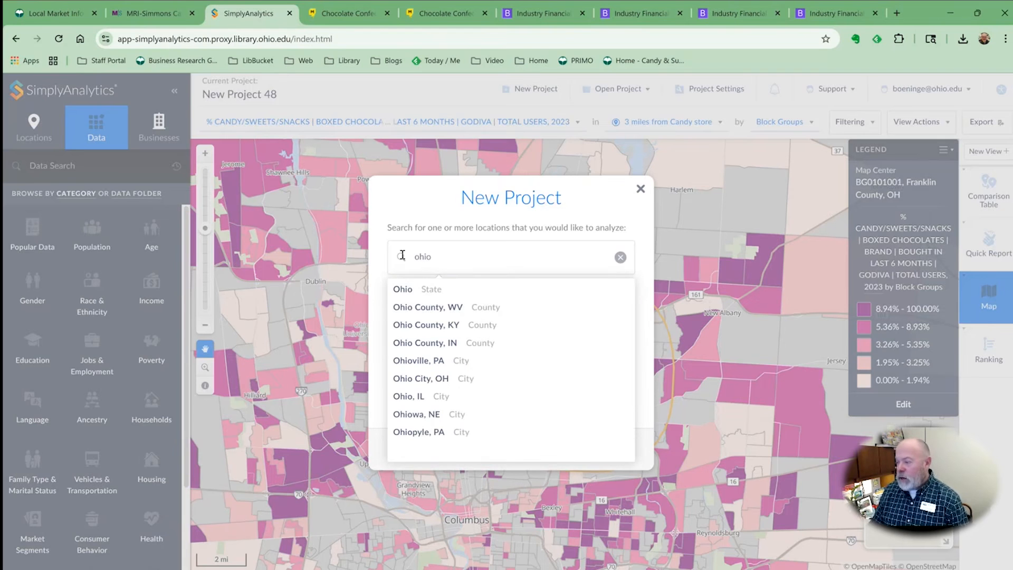
pyautogui.click(423, 293)
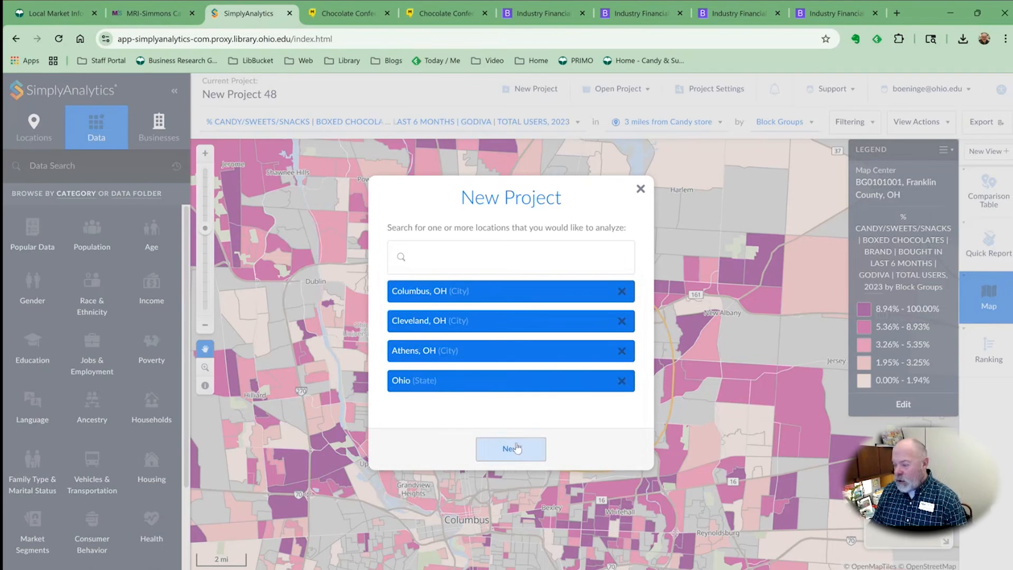
pyautogui.write('4')
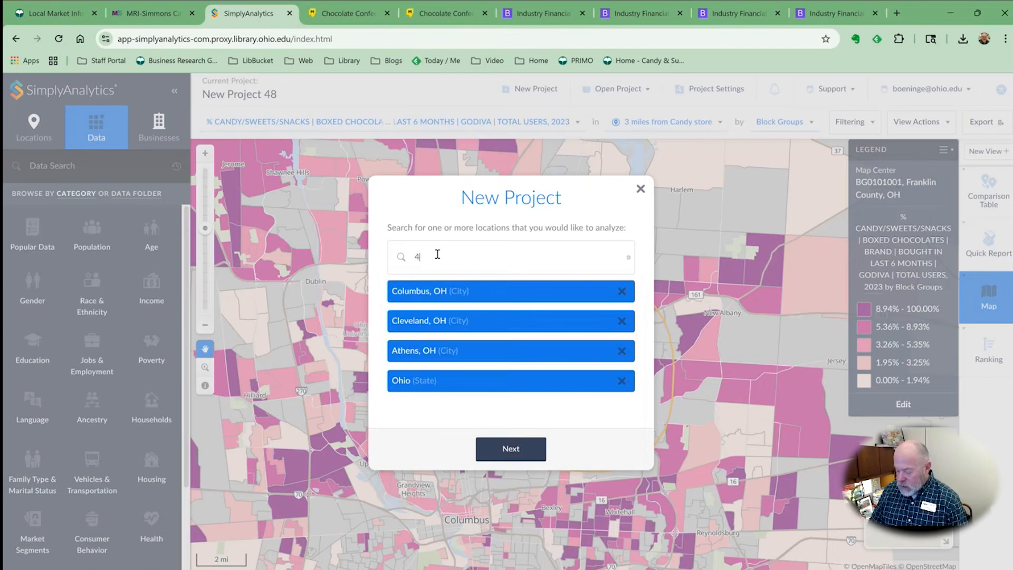
pyautogui.write('5701')
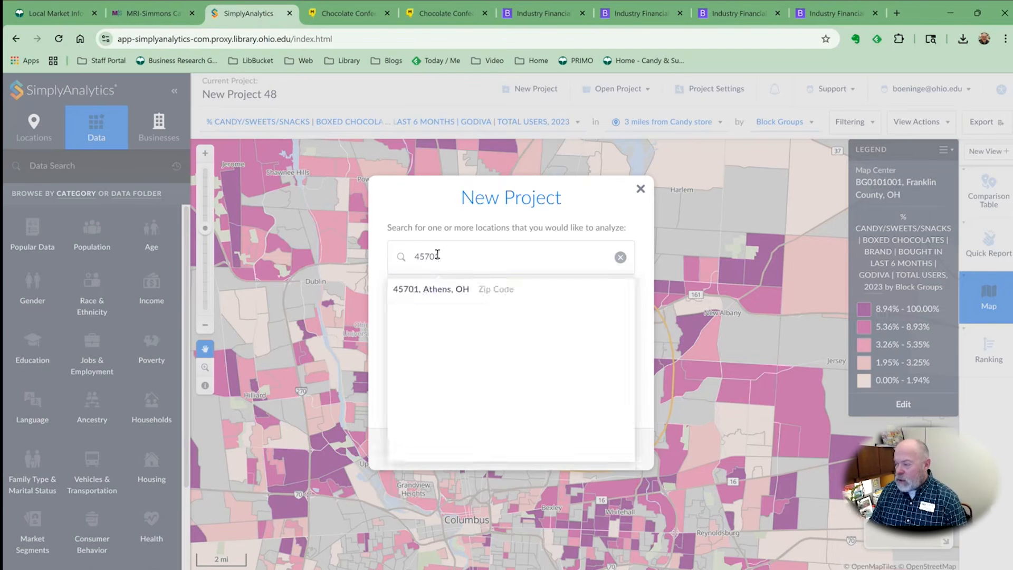
pyautogui.click(442, 292)
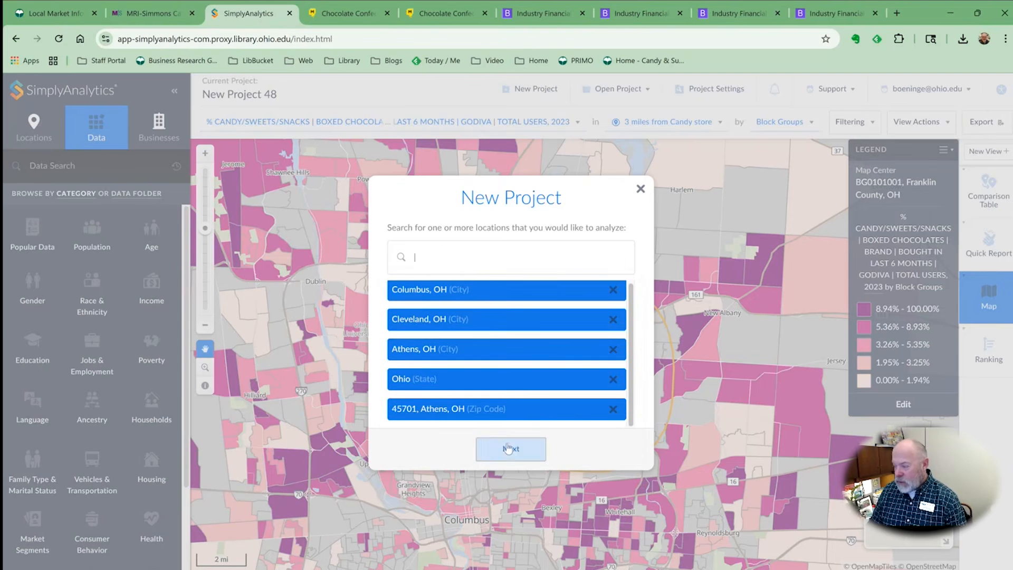
# Step: Create the project with only Total Population, Median Household Income and Household Income $100,000 or more as seed variables
pyautogui.click(510, 450)
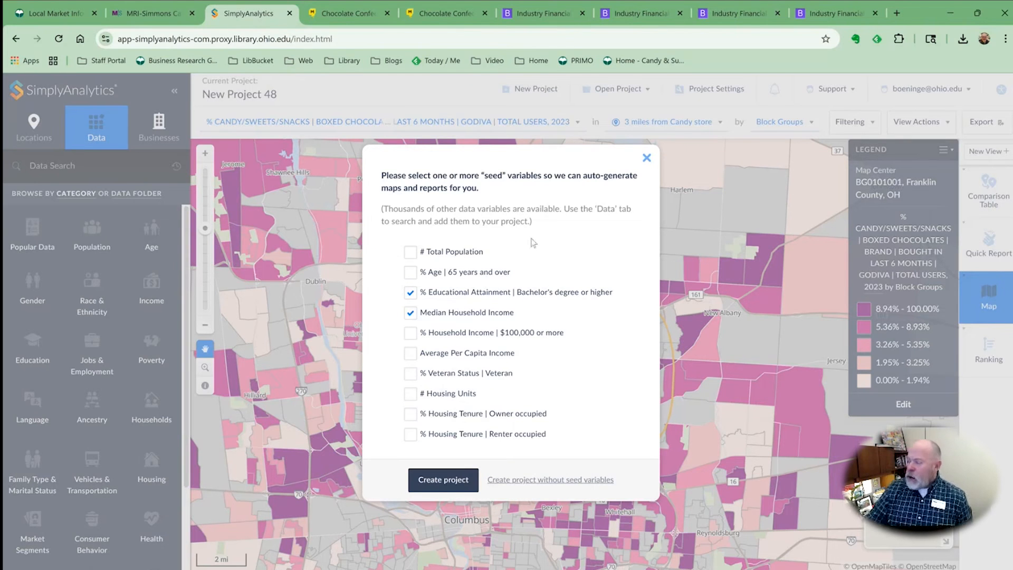
pyautogui.click(411, 253)
pyautogui.click(411, 293)
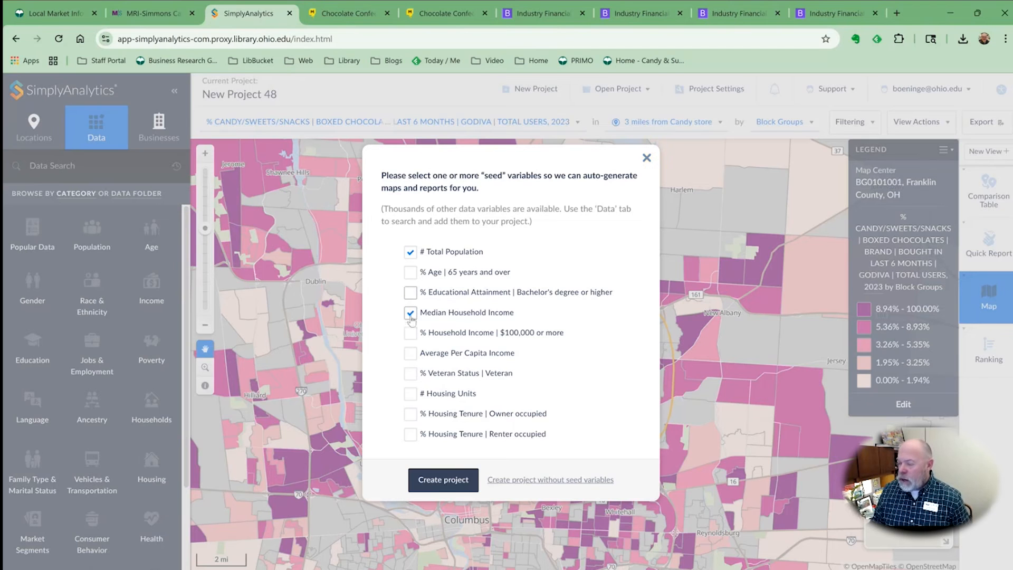
pyautogui.click(411, 314)
pyautogui.click(411, 334)
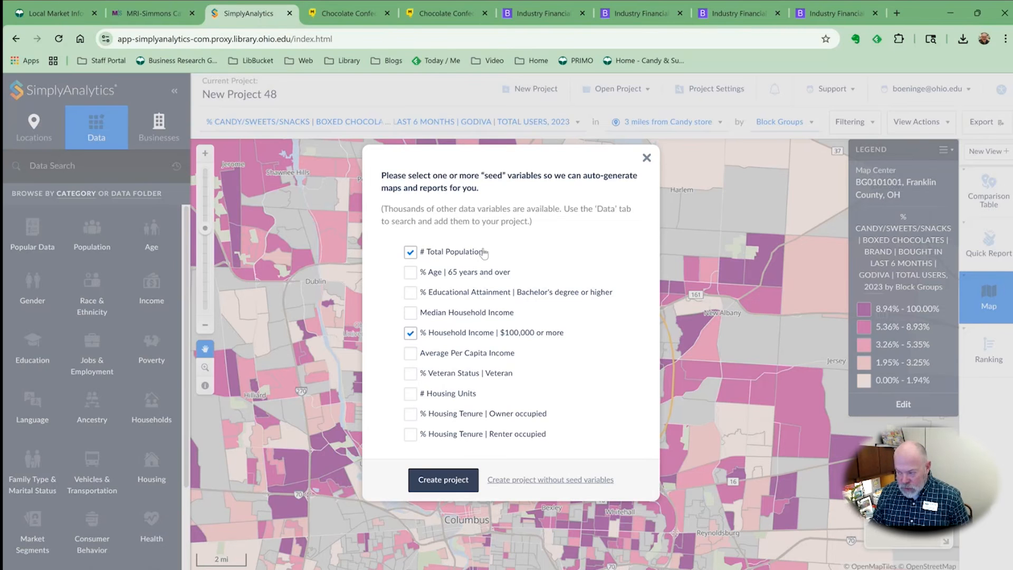
pyautogui.click(411, 313)
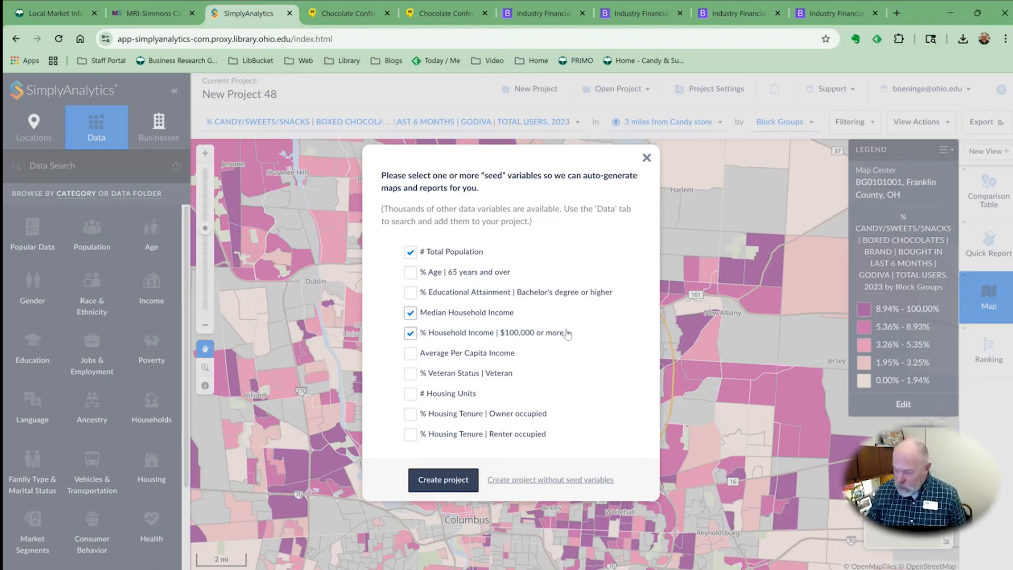
pyautogui.click(443, 481)
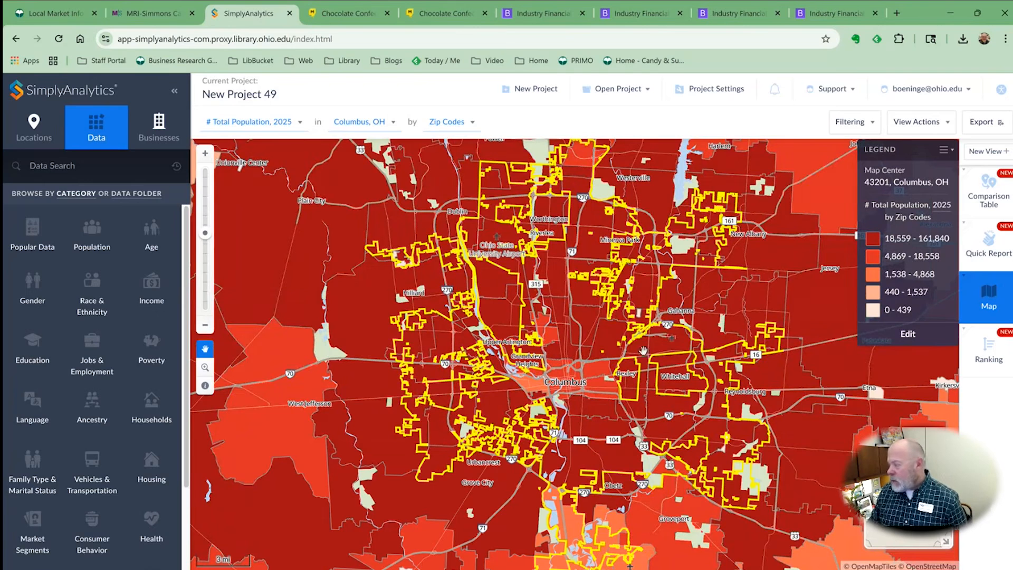
# Step: Open the comparison table and reorder its columns so that 45701, Athens, OH comes first and Athens, OH second
pyautogui.click(985, 199)
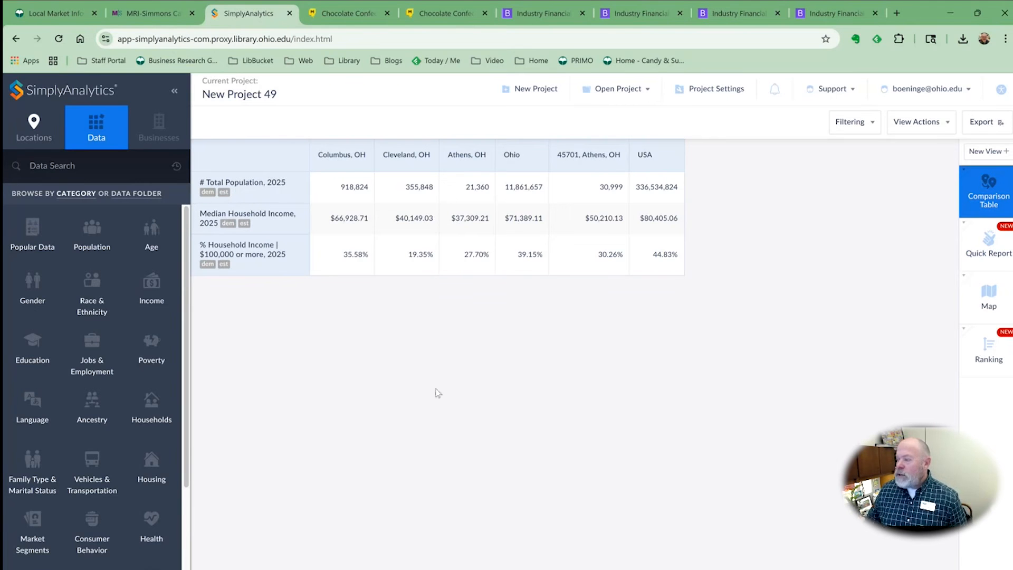
pyautogui.moveTo(590, 159); pyautogui.dragTo(353, 155)
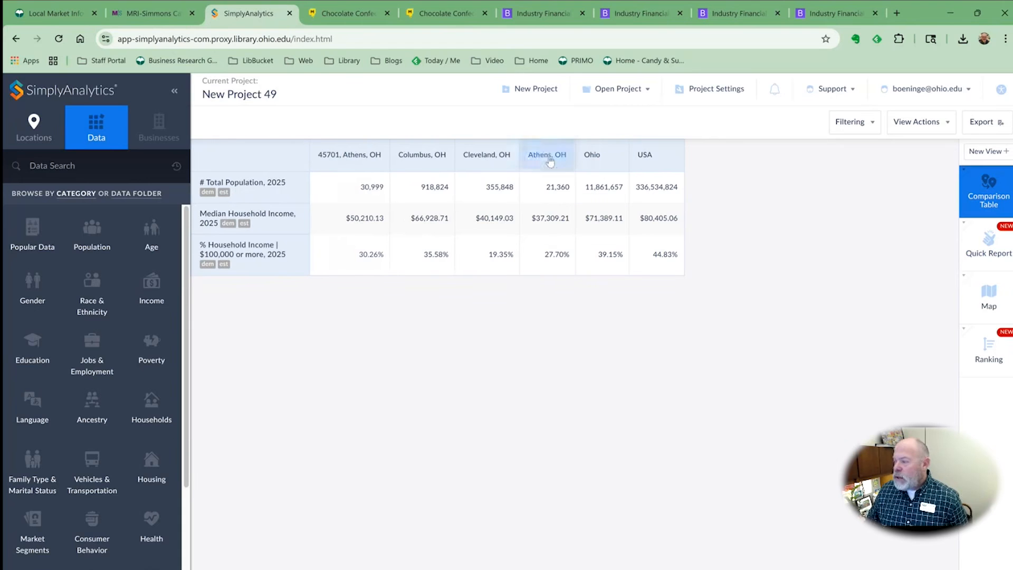
pyautogui.moveTo(549, 154); pyautogui.dragTo(413, 153)
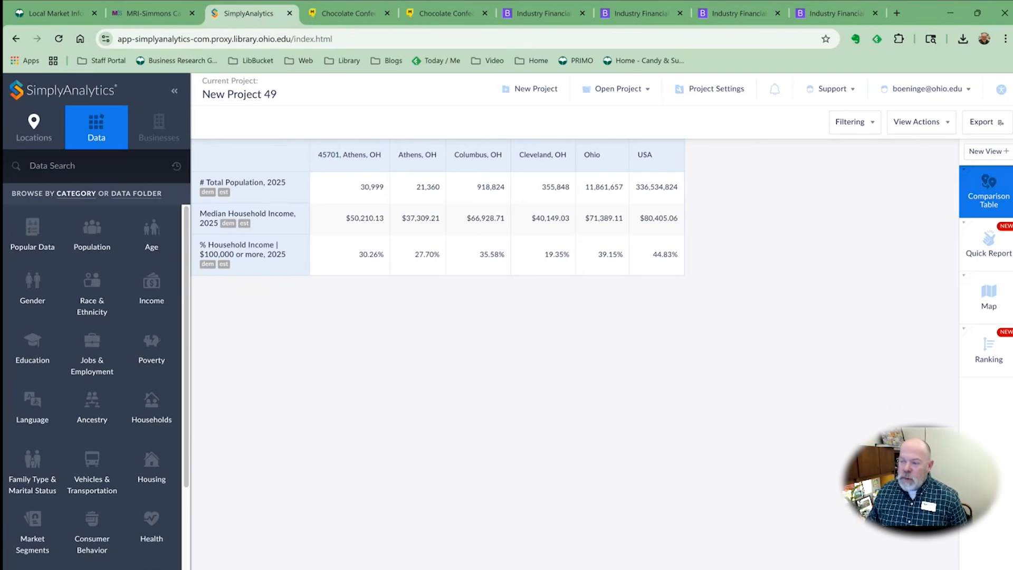
# Step: Search the data for "godiva" and add the percent and count variables for Godiva boxed chocolates bought in last 6 months, total users
pyautogui.click(72, 168)
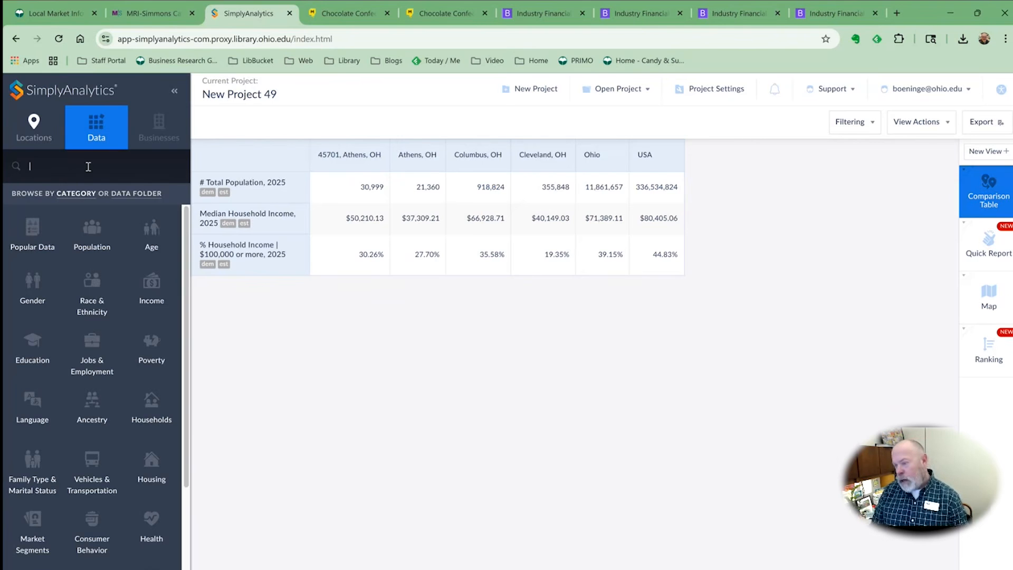
pyautogui.write('godiva')
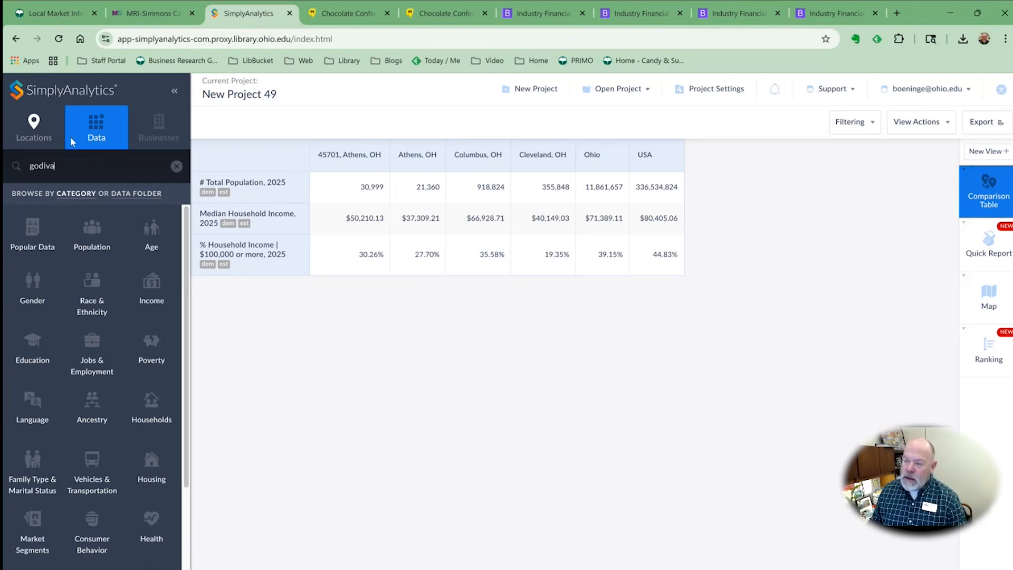
pyautogui.press('Return')
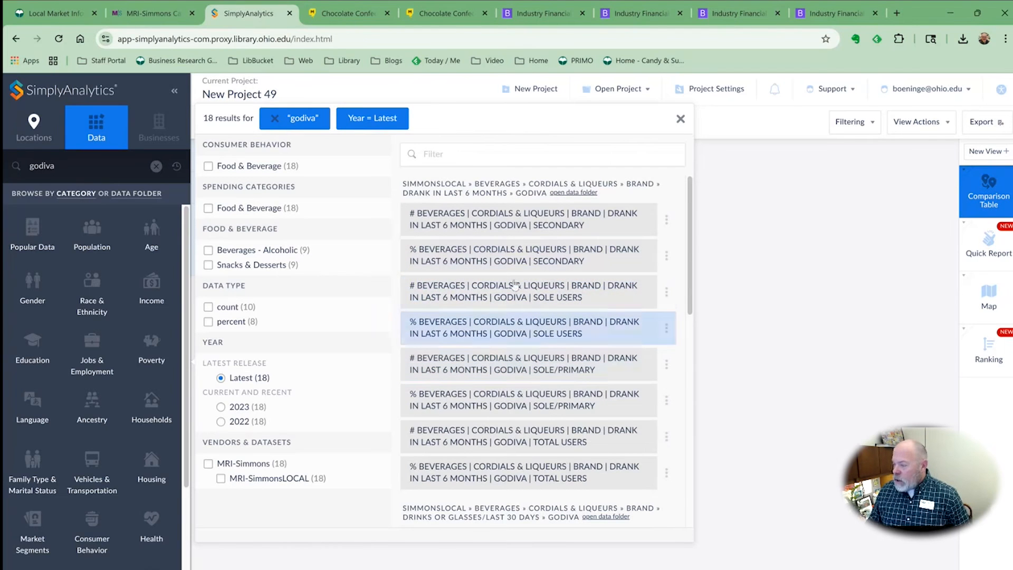
pyautogui.scroll(-3, 528, 304)
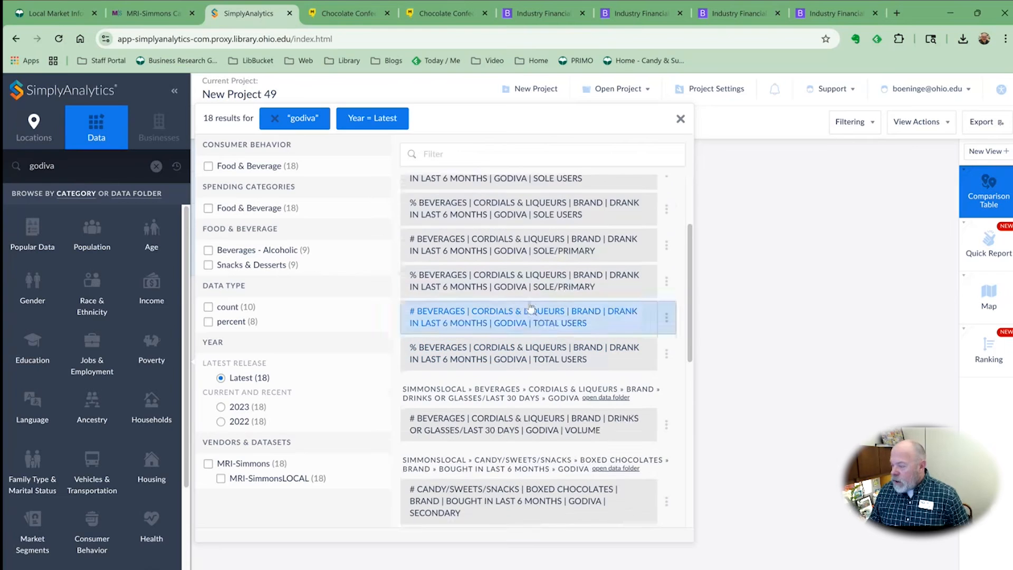
pyautogui.scroll(-4, 531, 306)
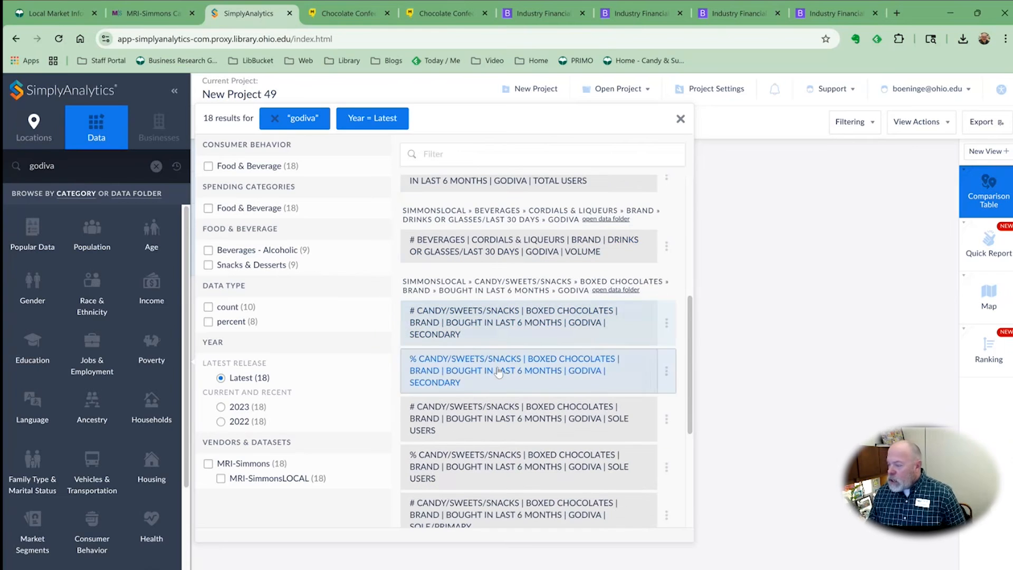
pyautogui.scroll(-1, 509, 327)
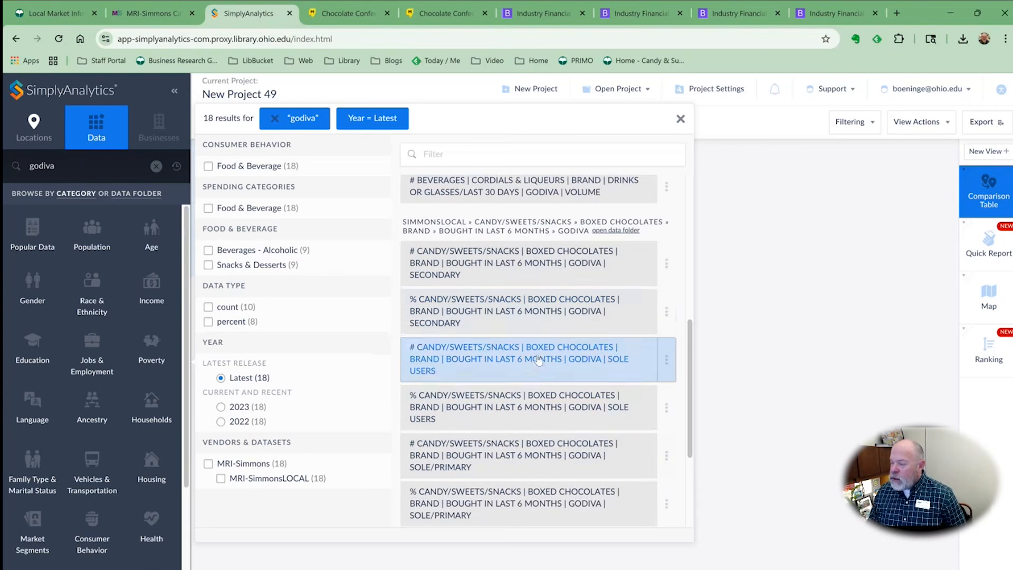
pyautogui.scroll(-1, 514, 351)
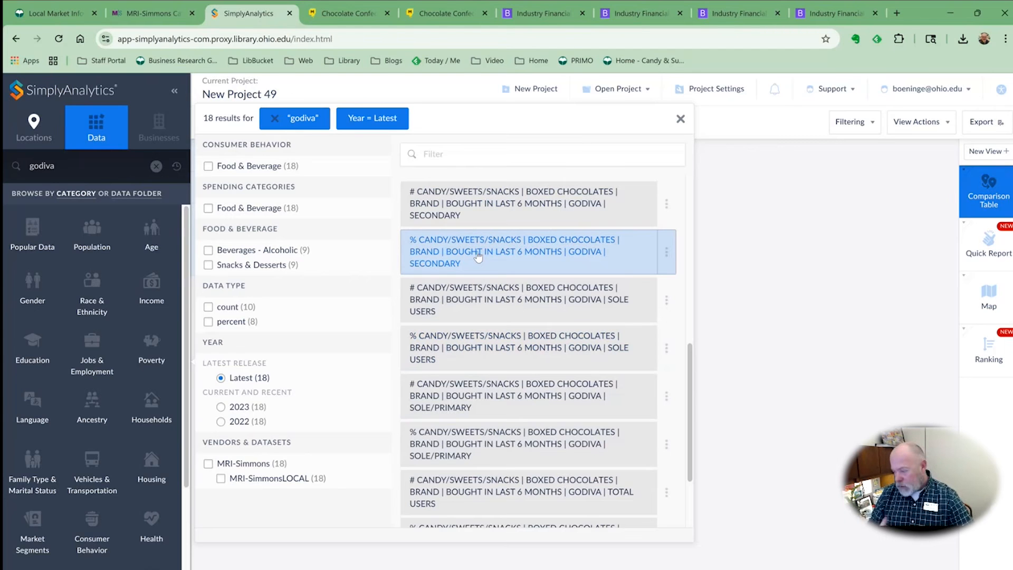
pyautogui.scroll(-2, 480, 279)
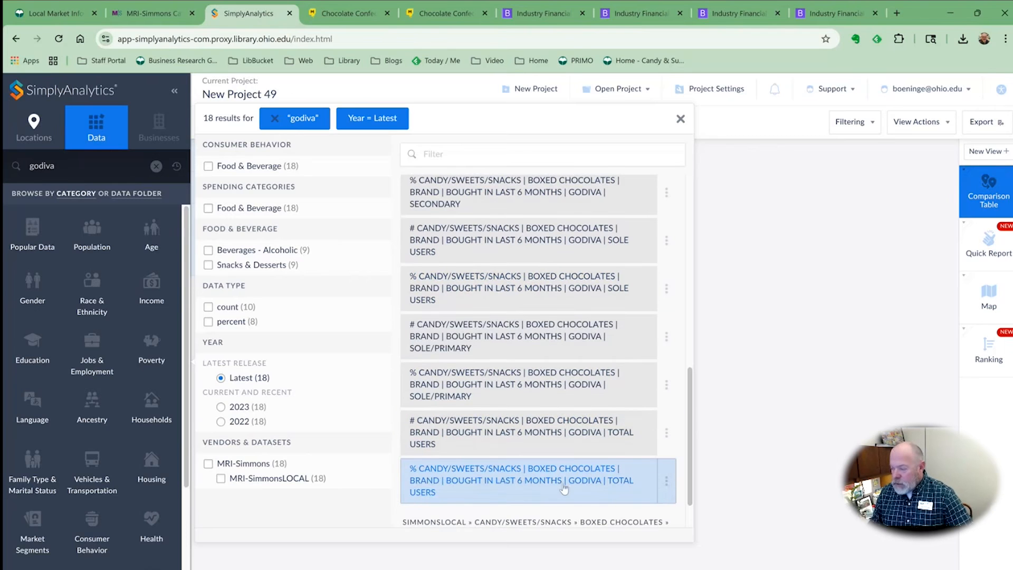
pyautogui.click(495, 479)
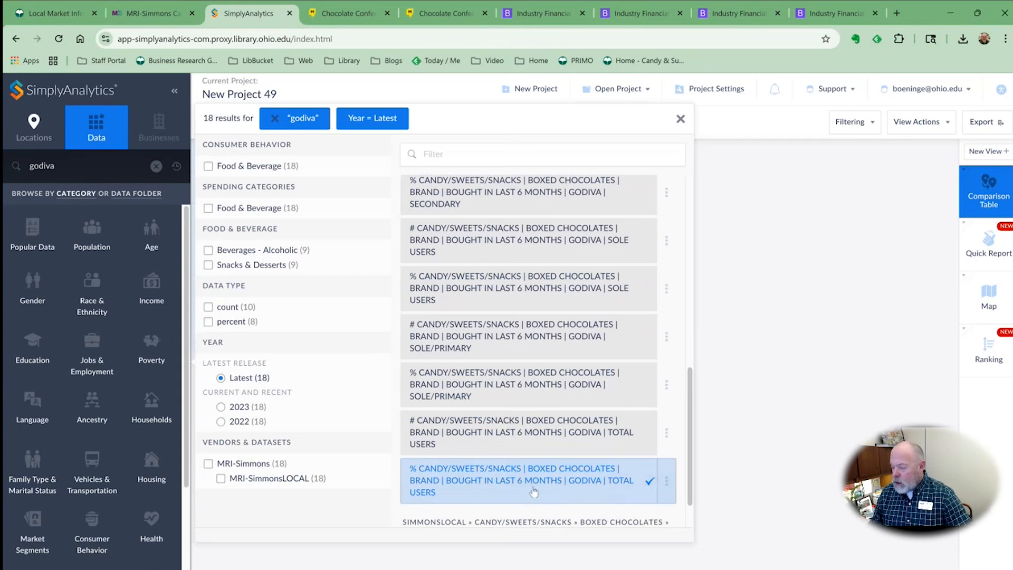
pyautogui.click(479, 428)
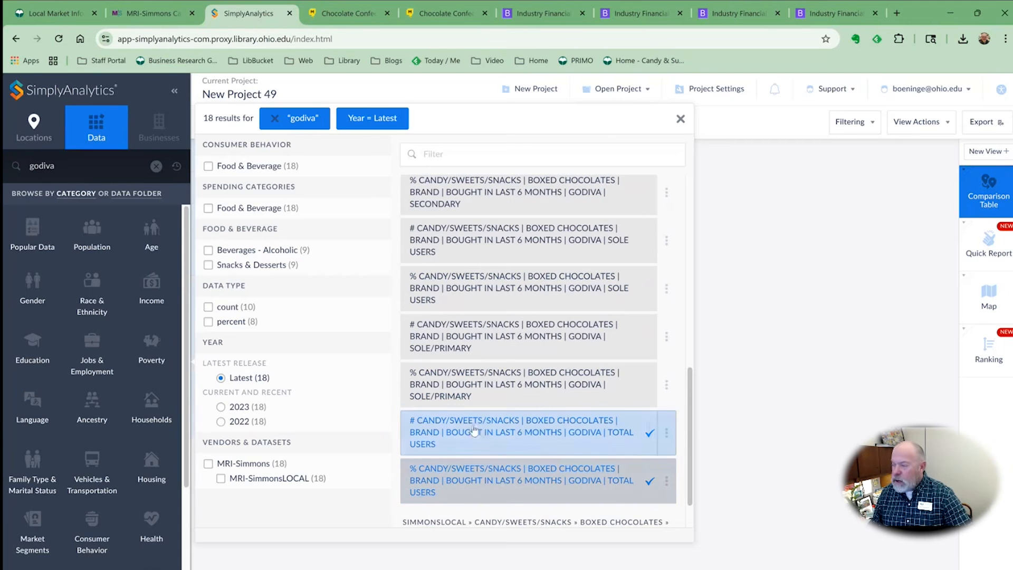
pyautogui.click(681, 120)
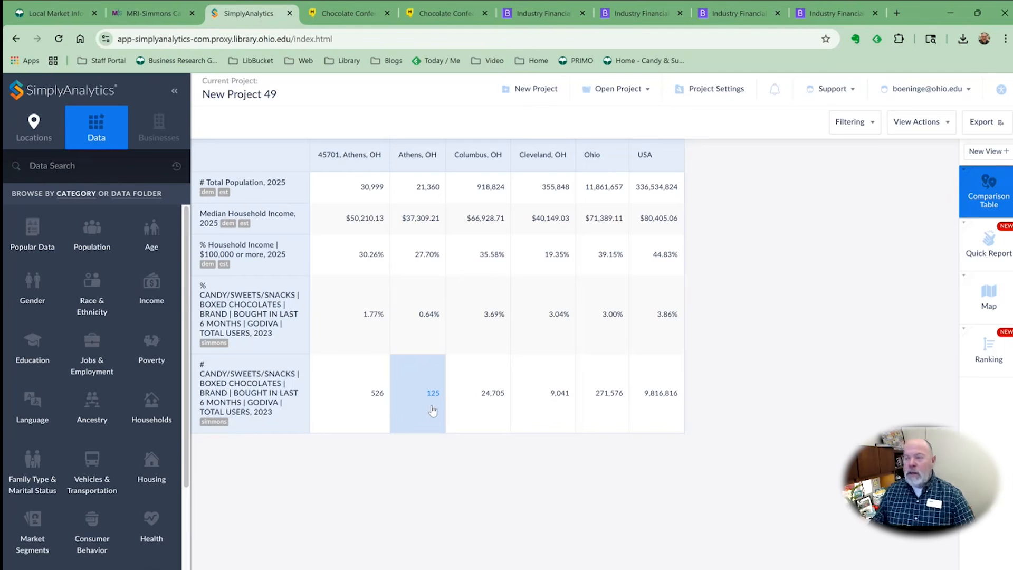
# Step: Switch to the MRI-Simmons crosstab to review the boxed chocolate brand figures, and return to the SimplyAnalytics project
pyautogui.click(151, 13)
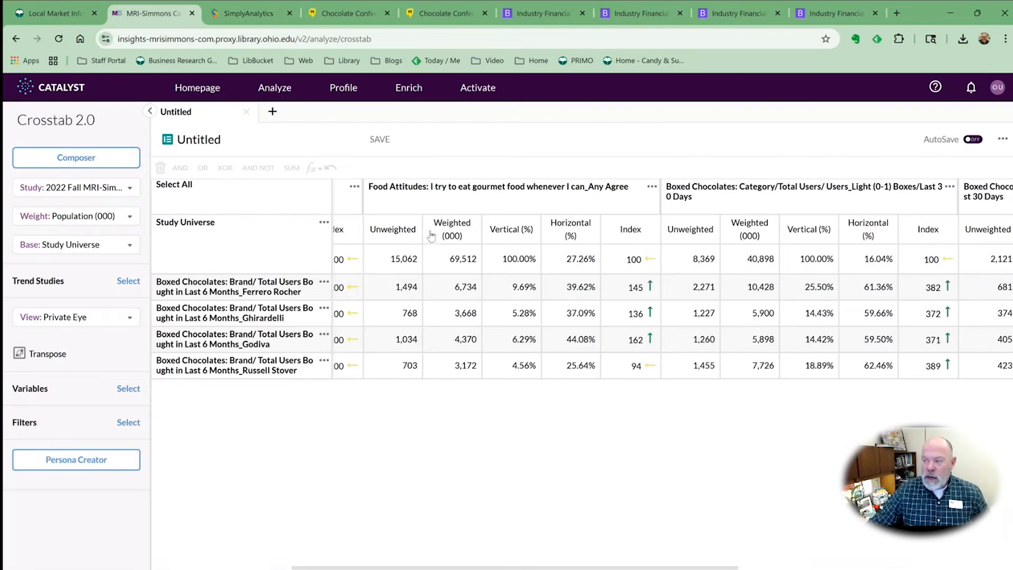
pyautogui.click(251, 16)
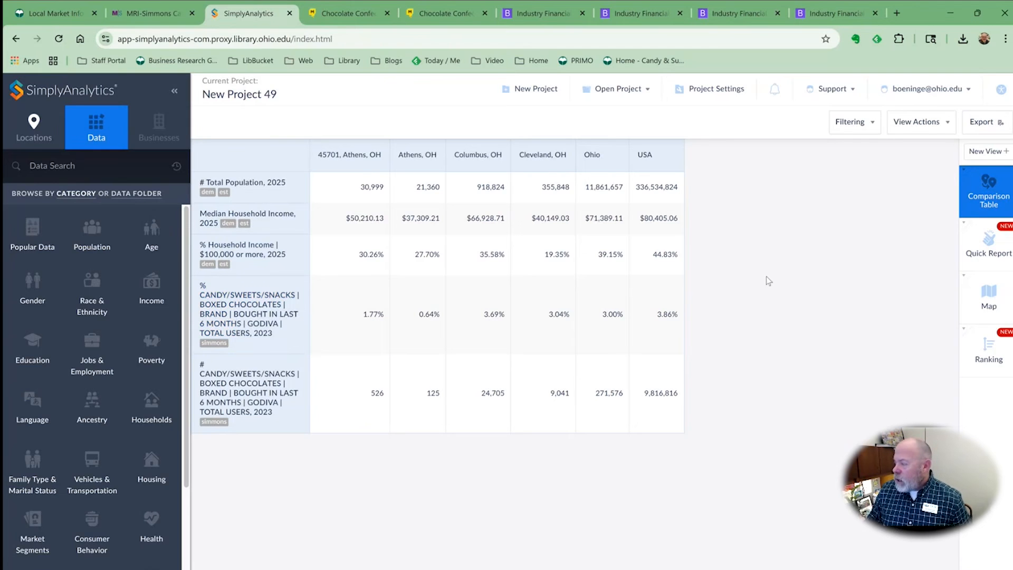
# Step: Open the ranking view and edit its data to include the Godiva total users percentage and exclude Median Household Income
pyautogui.click(990, 351)
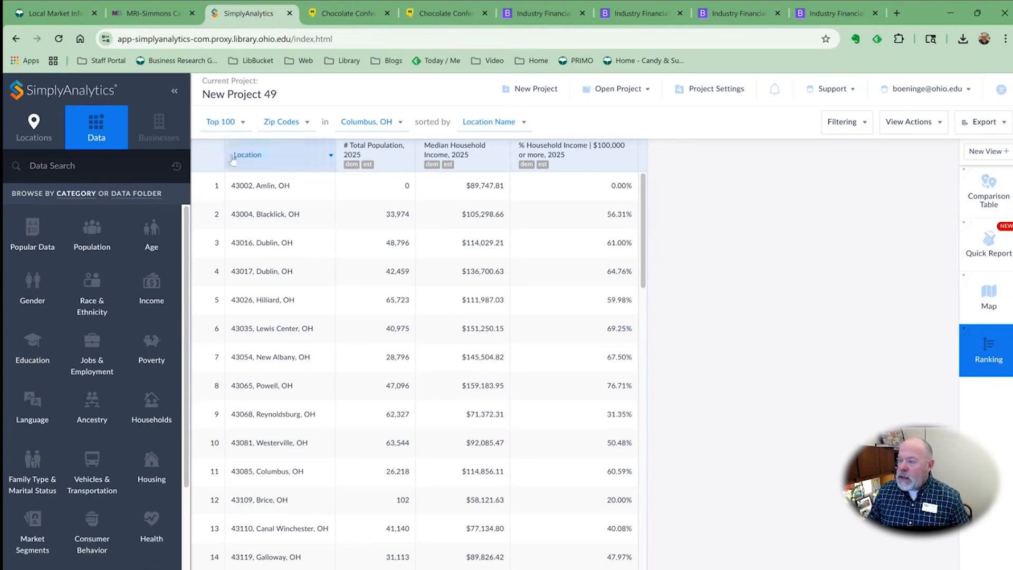
pyautogui.click(309, 124)
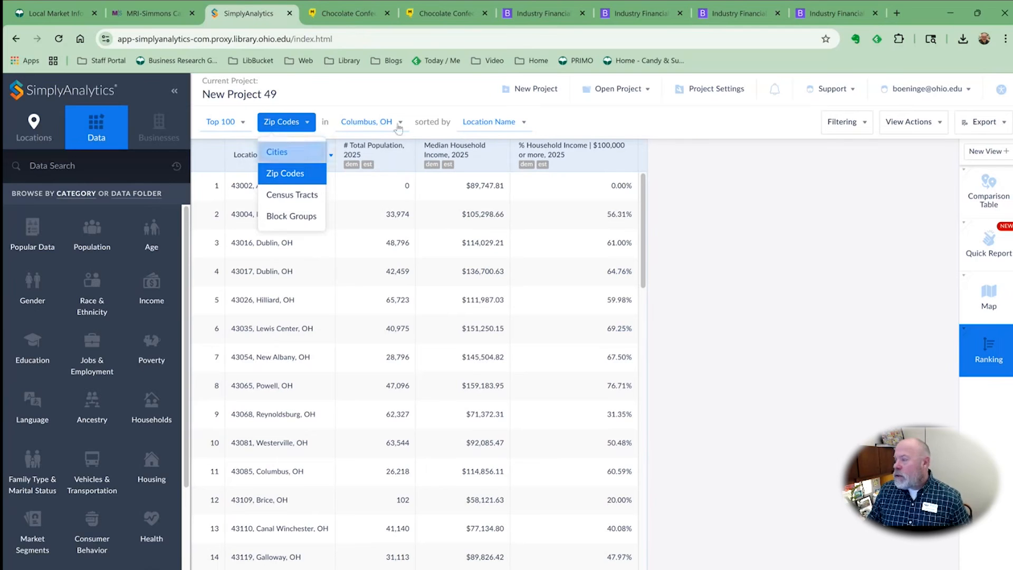
pyautogui.click(413, 96)
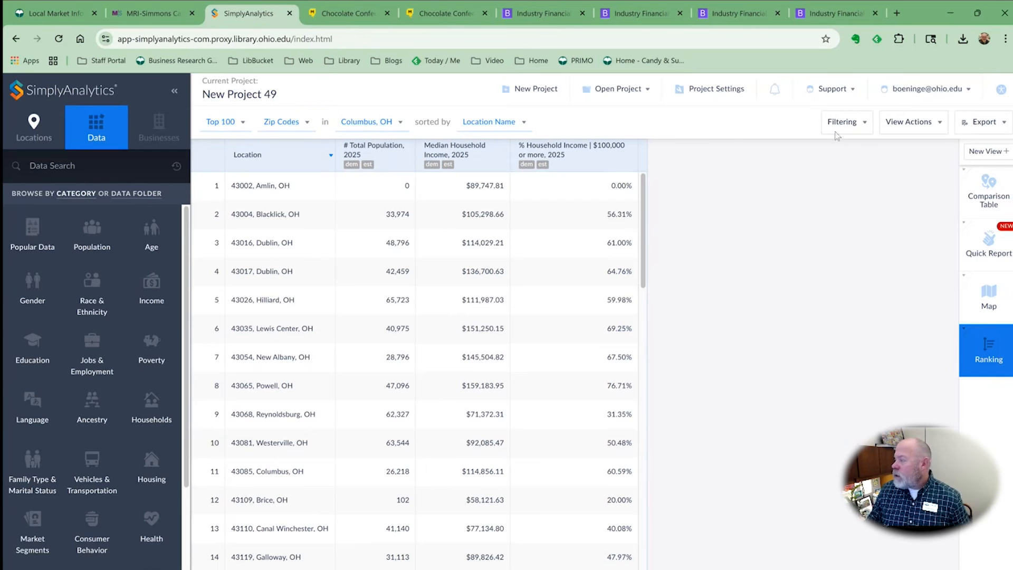
pyautogui.click(935, 128)
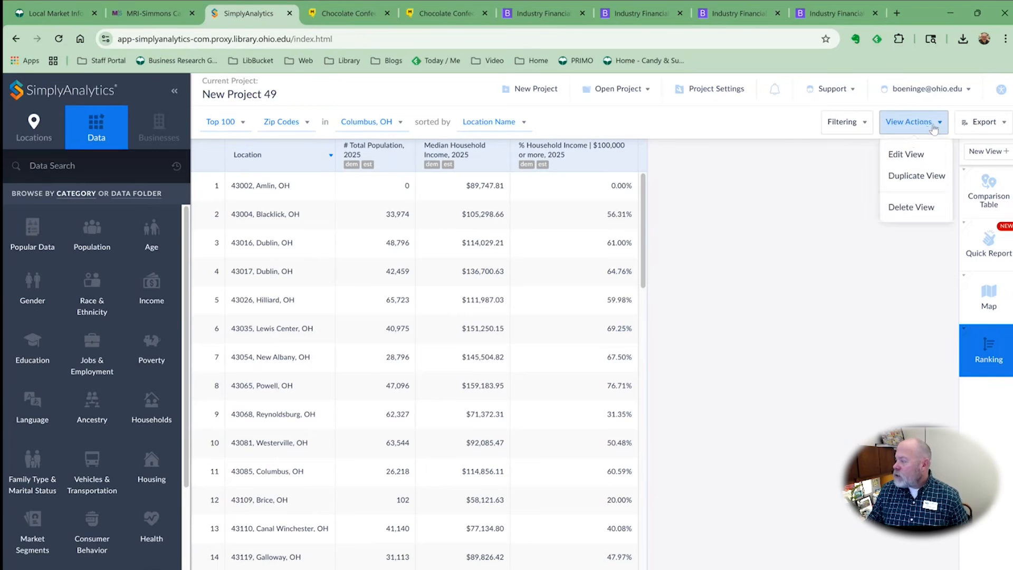
pyautogui.click(906, 154)
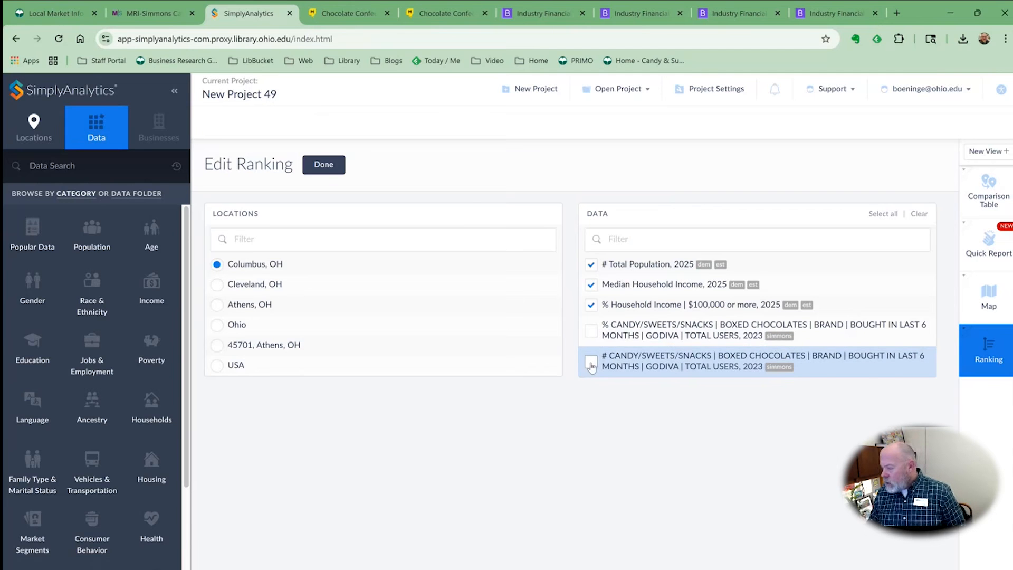
pyautogui.click(591, 330)
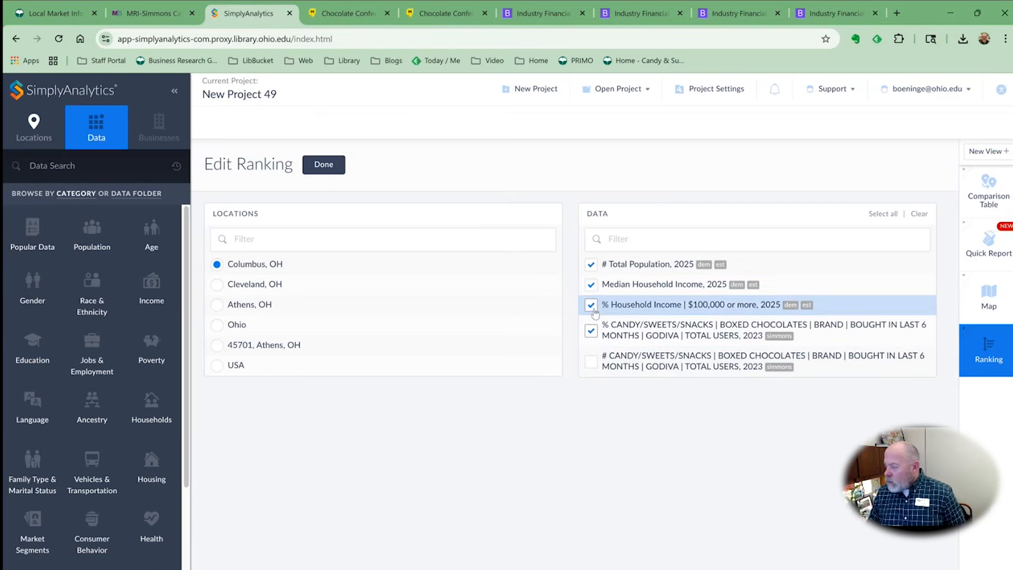
pyautogui.click(591, 285)
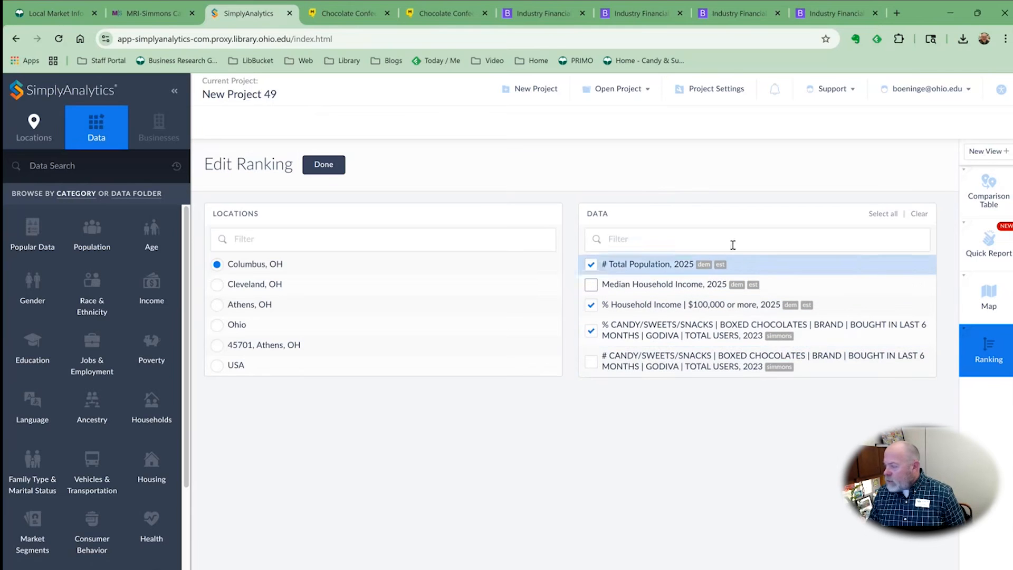
pyautogui.click(324, 164)
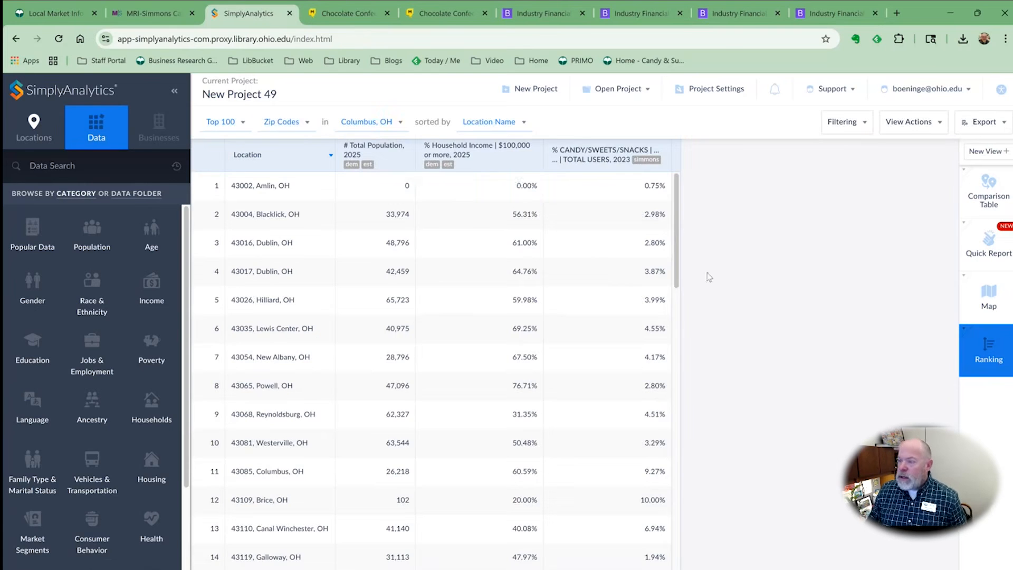
# Step: Set the ranking to list cities in the USA, sorted by the percentage of Godiva boxed chocolate total users
pyautogui.click(308, 126)
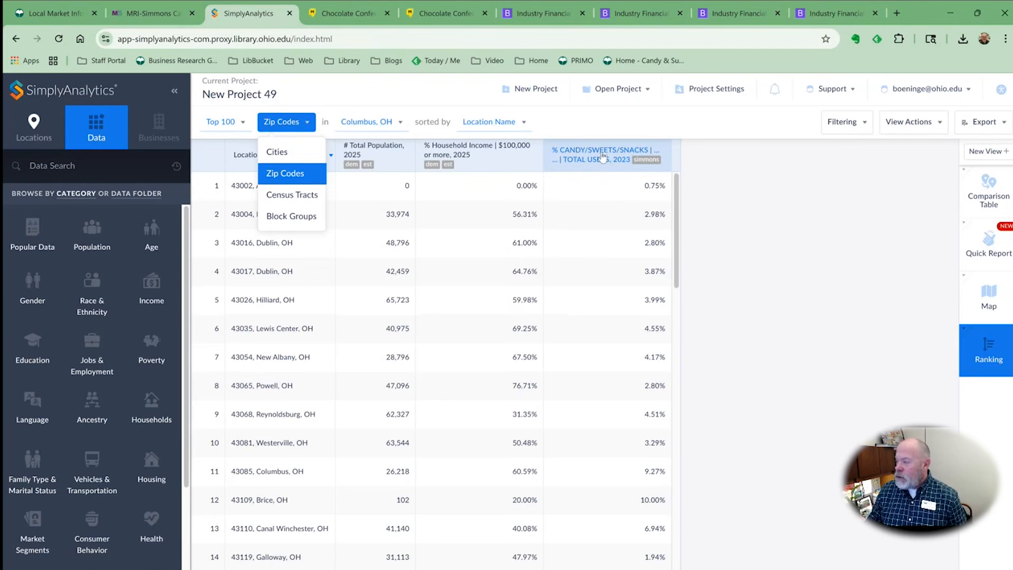
pyautogui.click(696, 119)
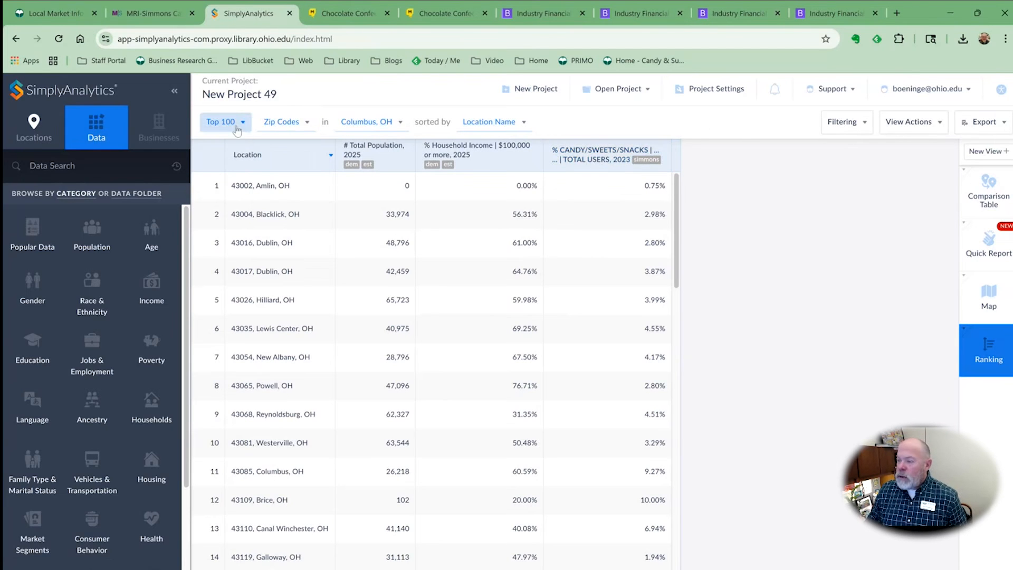
pyautogui.click(304, 125)
pyautogui.click(278, 152)
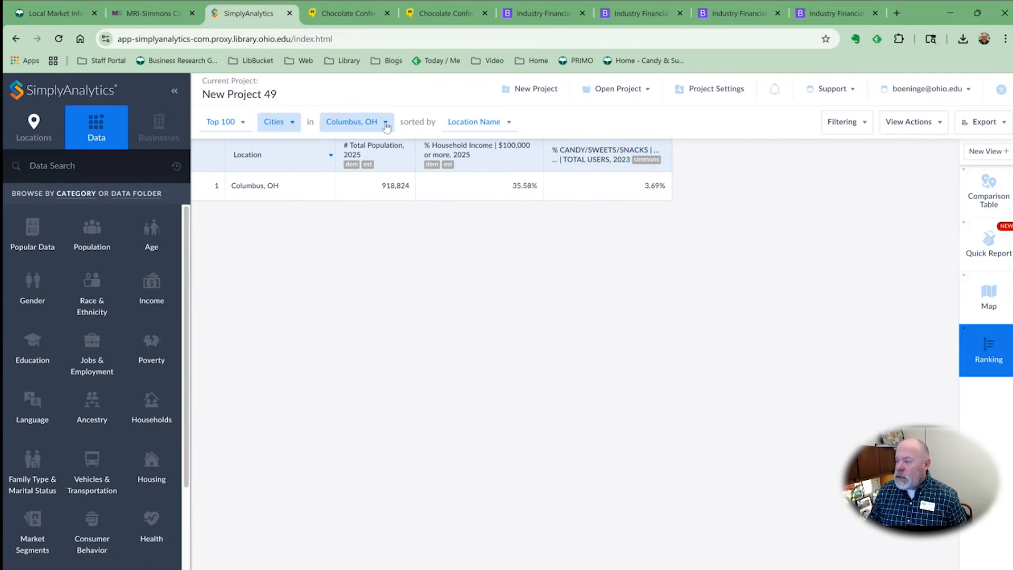
pyautogui.click(386, 124)
pyautogui.click(340, 258)
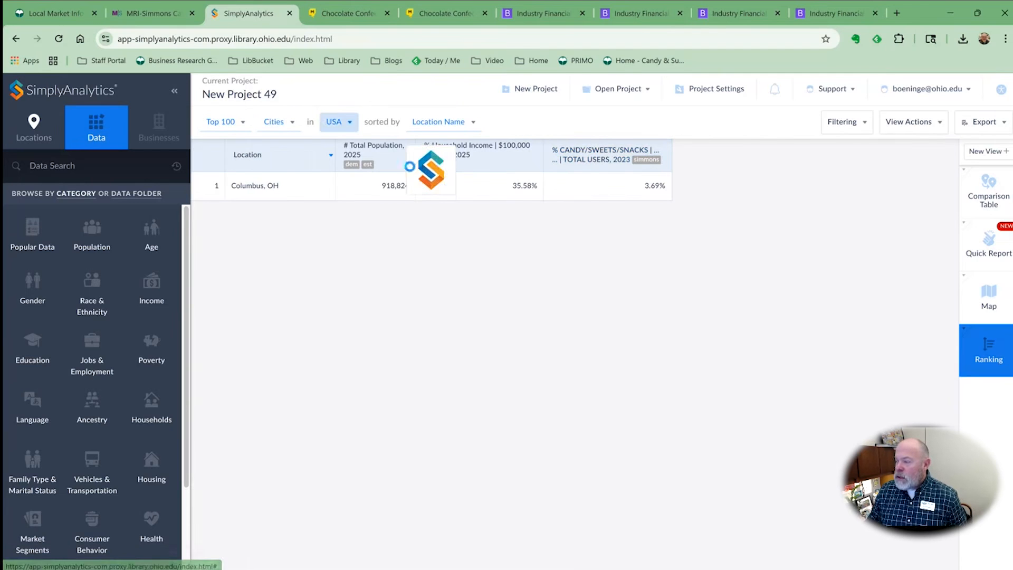
pyautogui.click(461, 128)
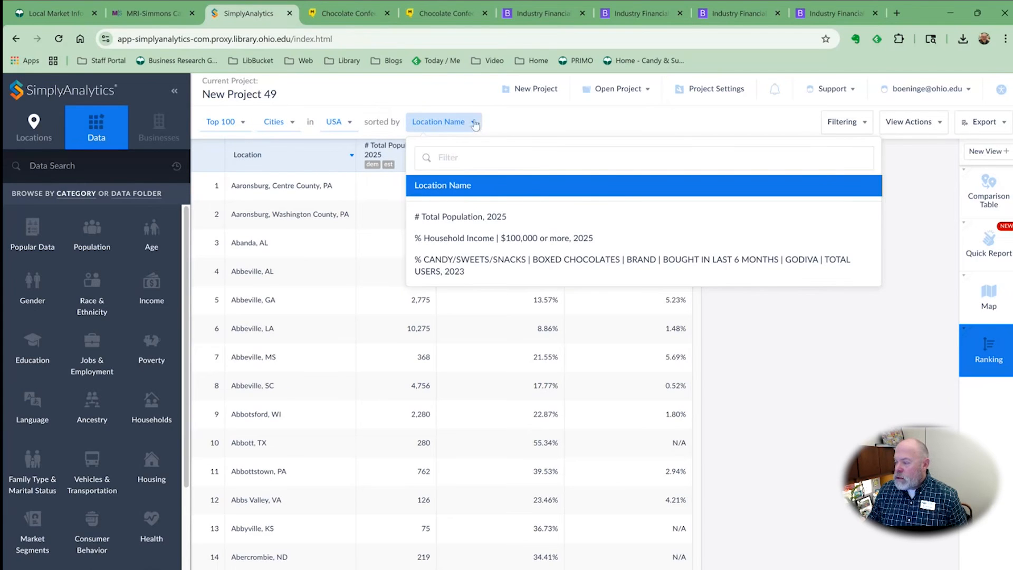
pyautogui.click(459, 266)
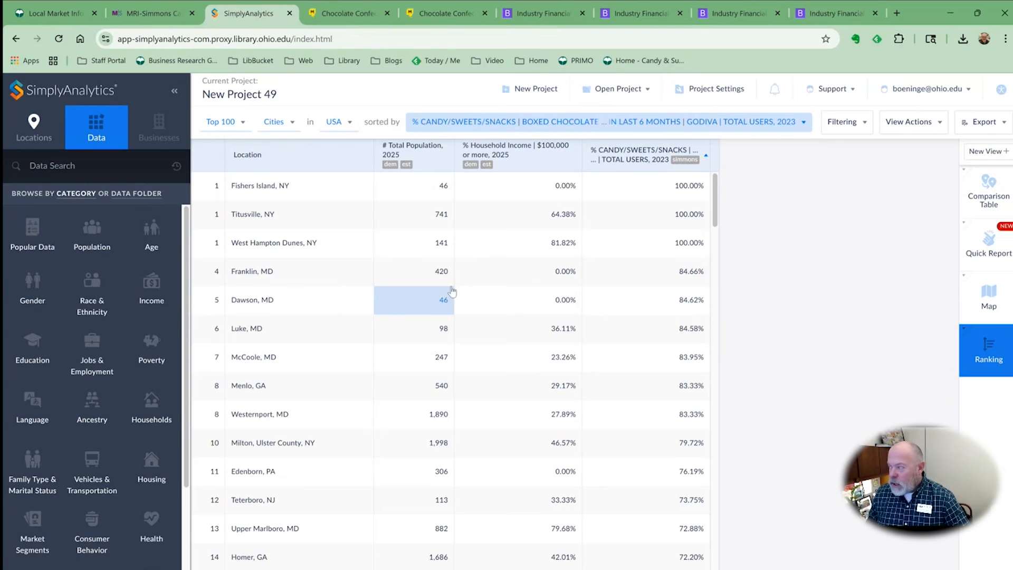
# Step: Apply a ranking filter requiring # Total Population, 2025 to be greater than 100,000, using the Strikeout option
pyautogui.click(866, 126)
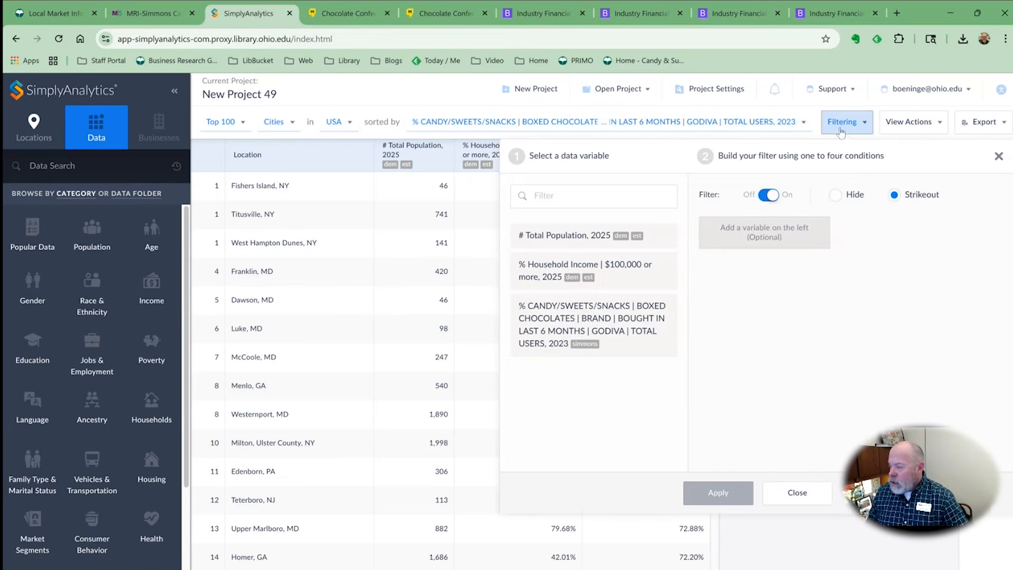
pyautogui.click(556, 236)
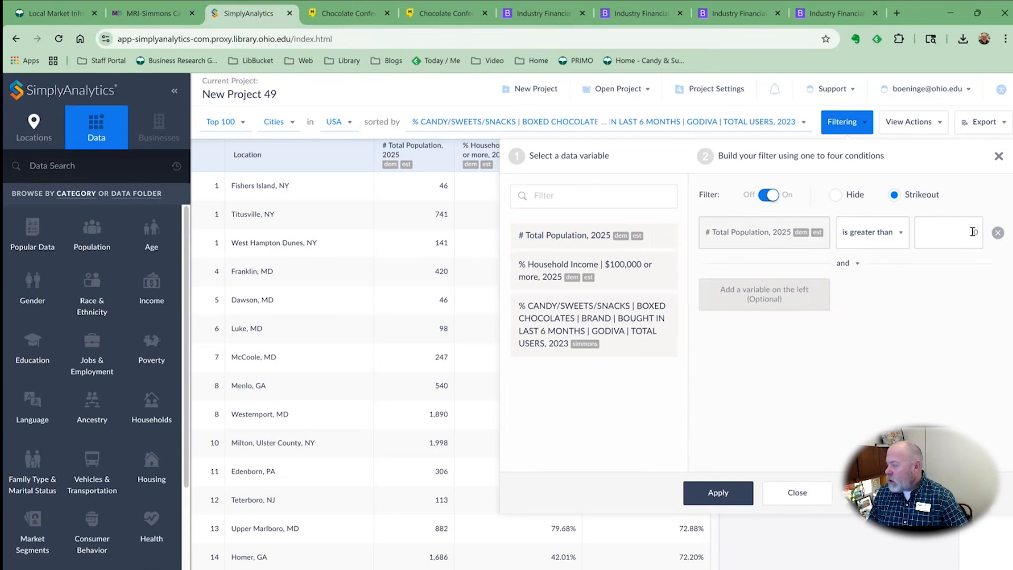
pyautogui.click(979, 230)
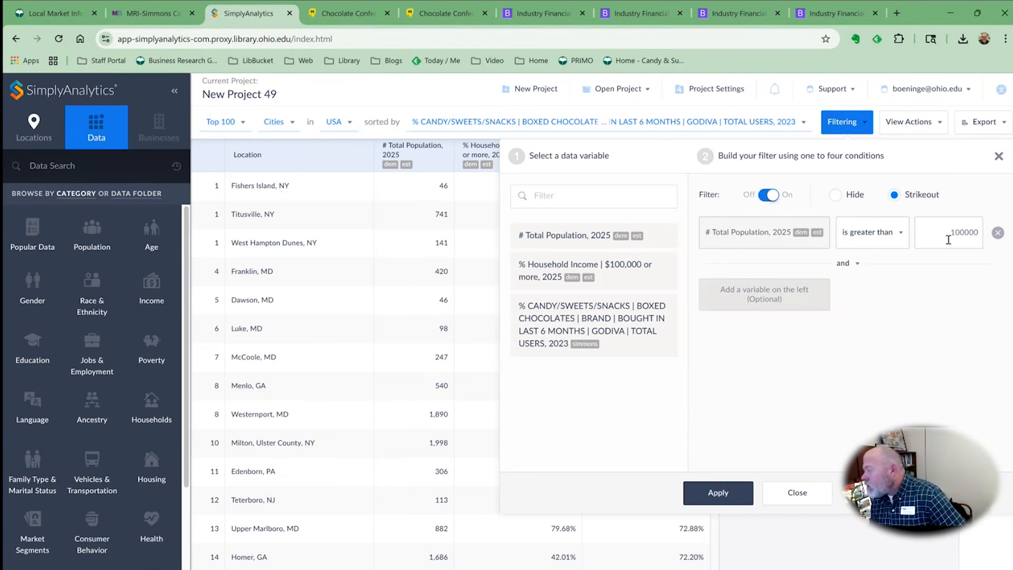
pyautogui.click(722, 494)
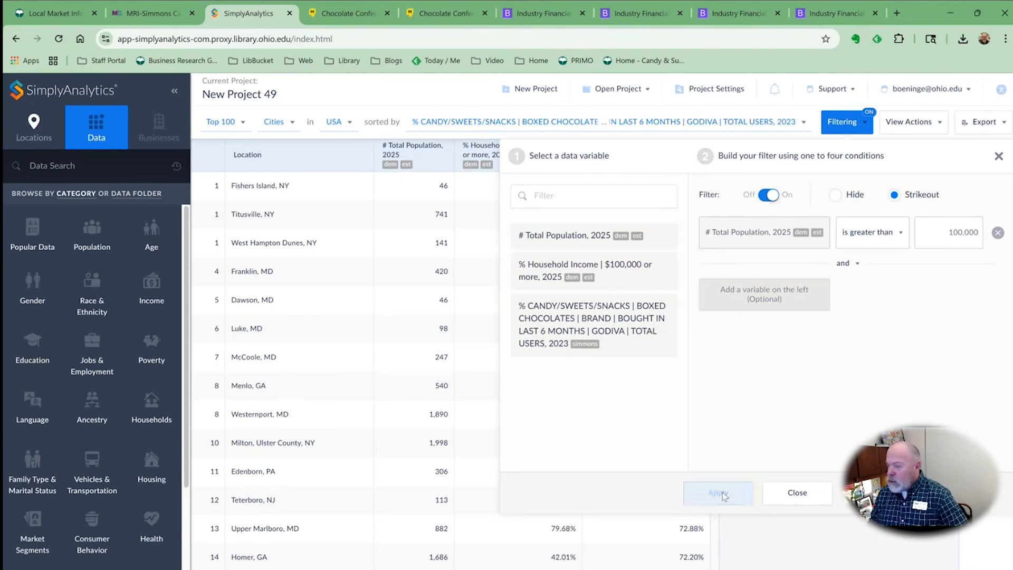
pyautogui.click(798, 494)
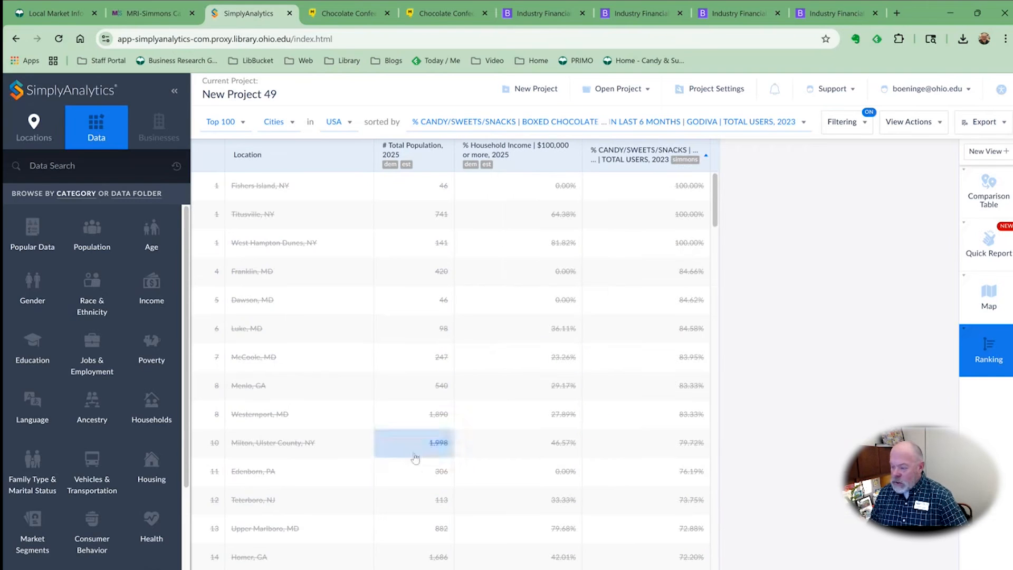
# Step: Change the population filter from Strikeout to Hide and apply it to the ranking
pyautogui.click(860, 125)
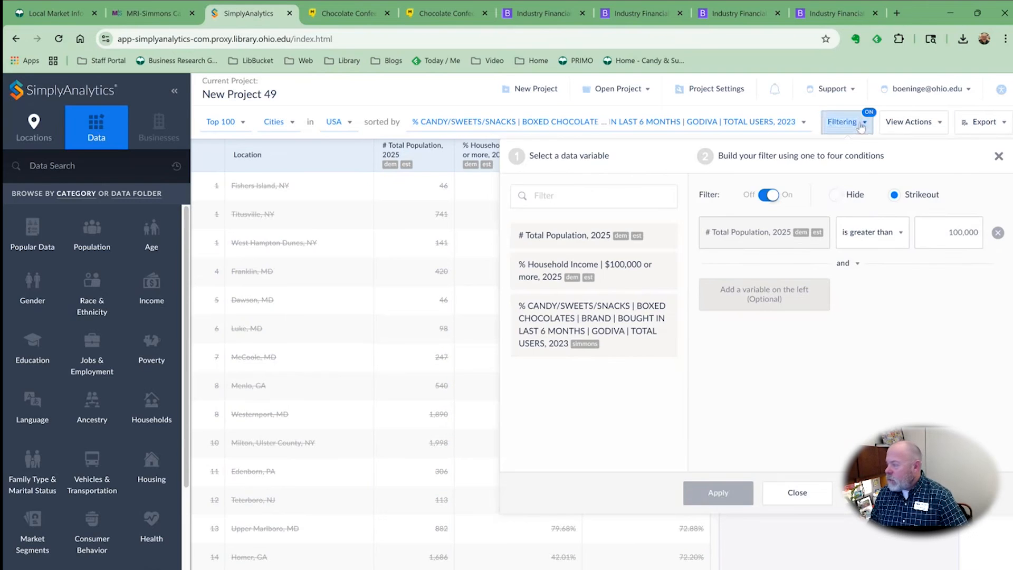
pyautogui.click(835, 194)
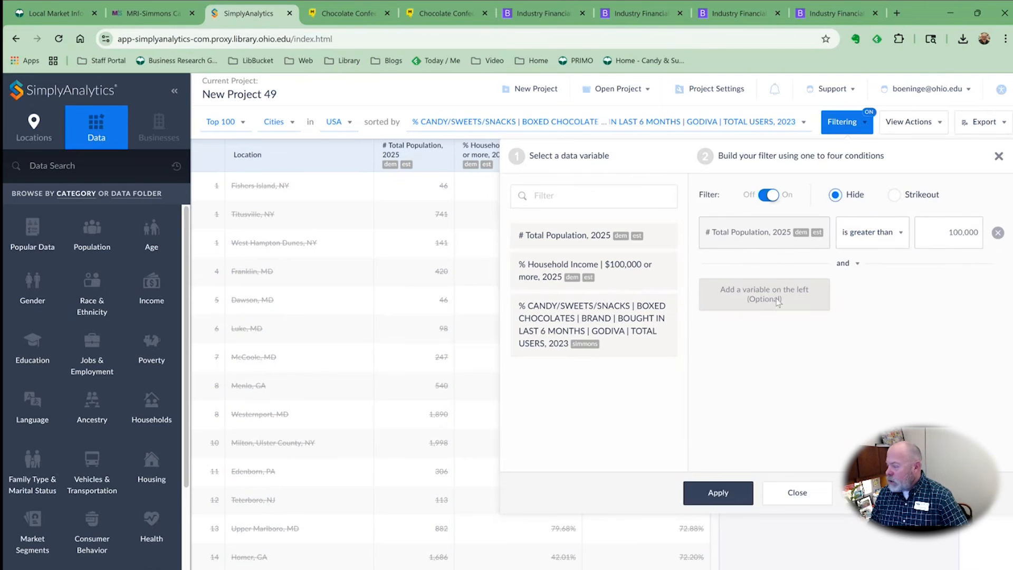
pyautogui.click(717, 492)
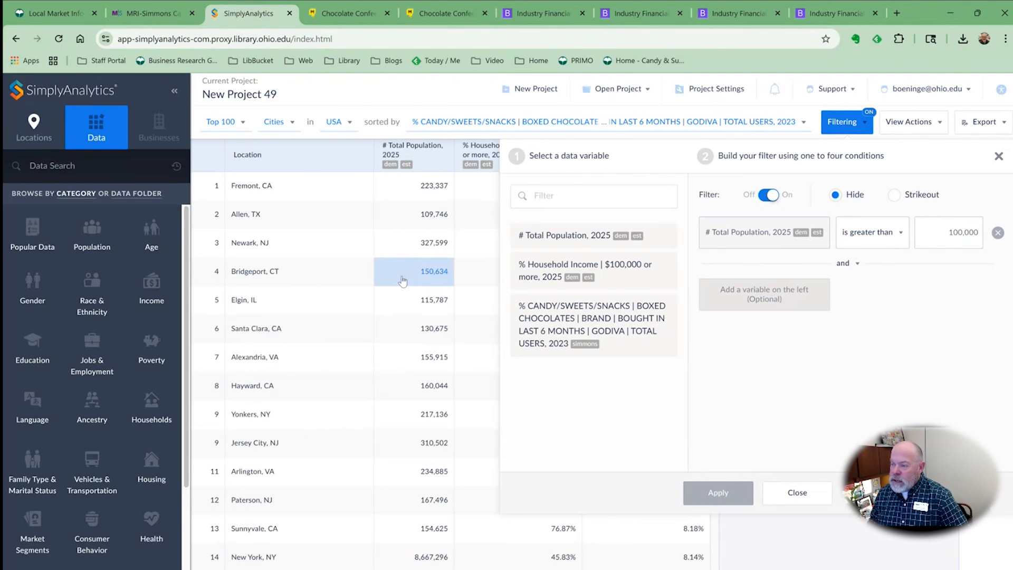
# Step: Close the ranking filter settings and map the percentage of Godiva boxed chocolate total users
pyautogui.click(427, 87)
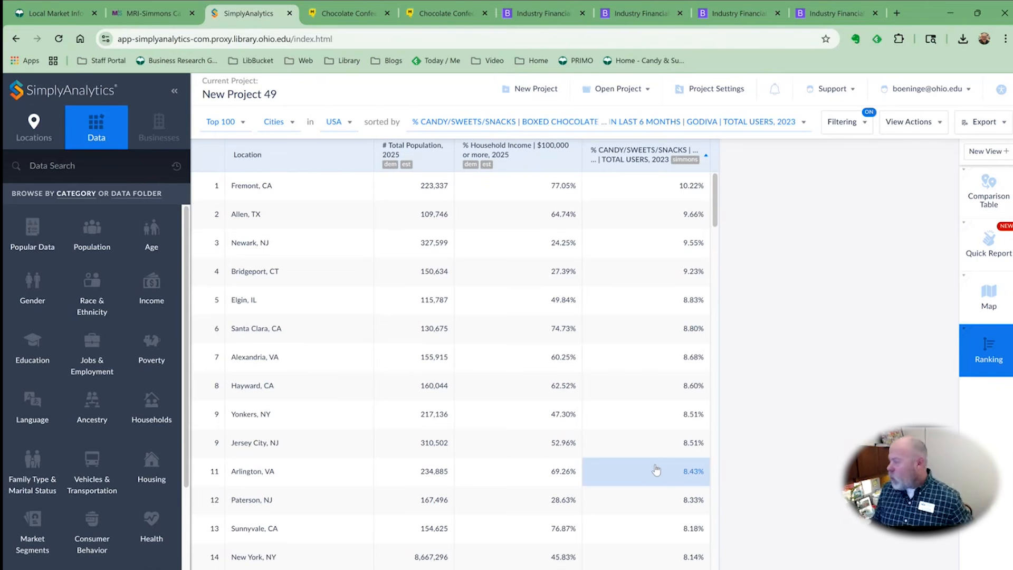
pyautogui.click(987, 298)
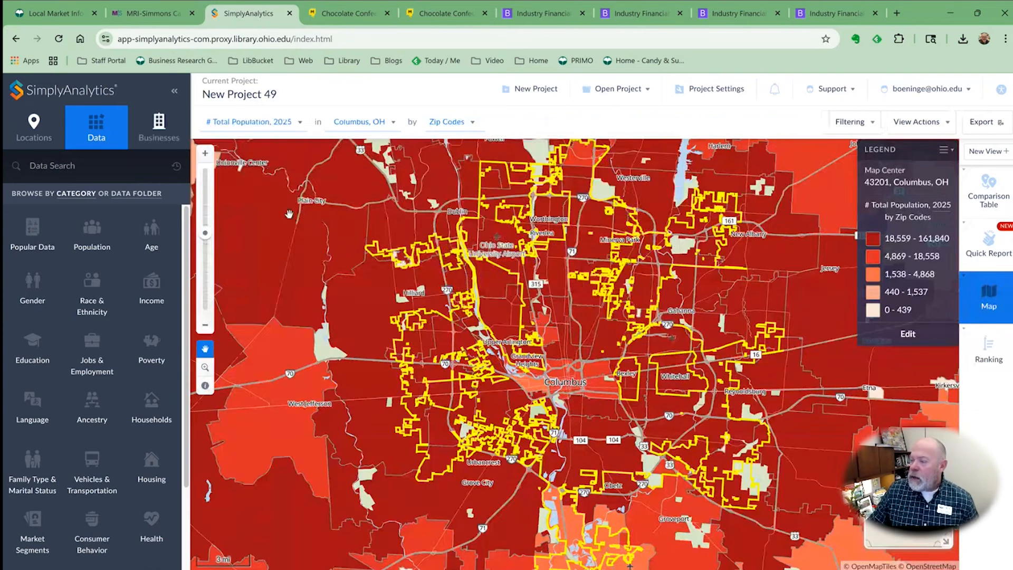
pyautogui.click(298, 123)
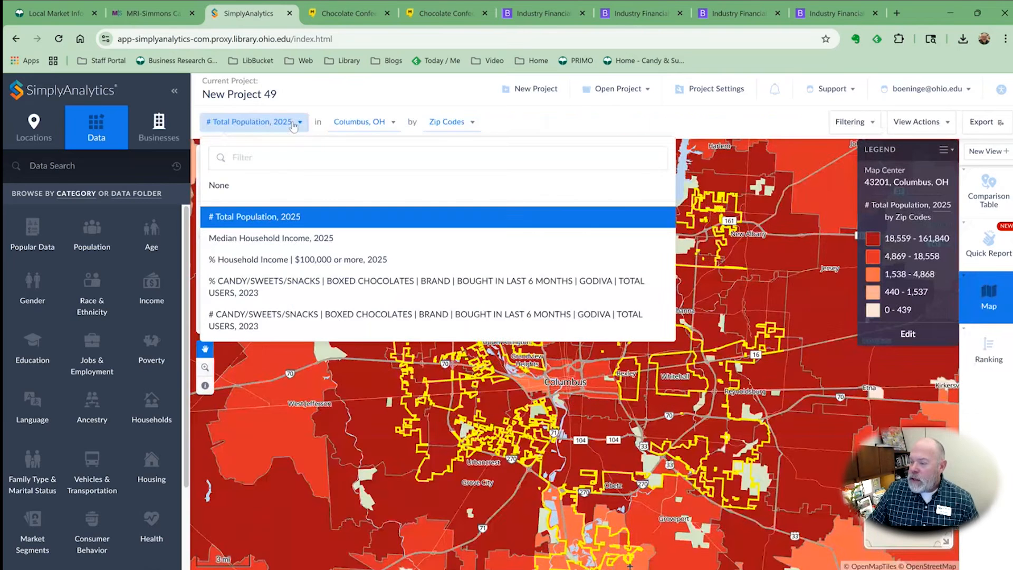
pyautogui.click(241, 293)
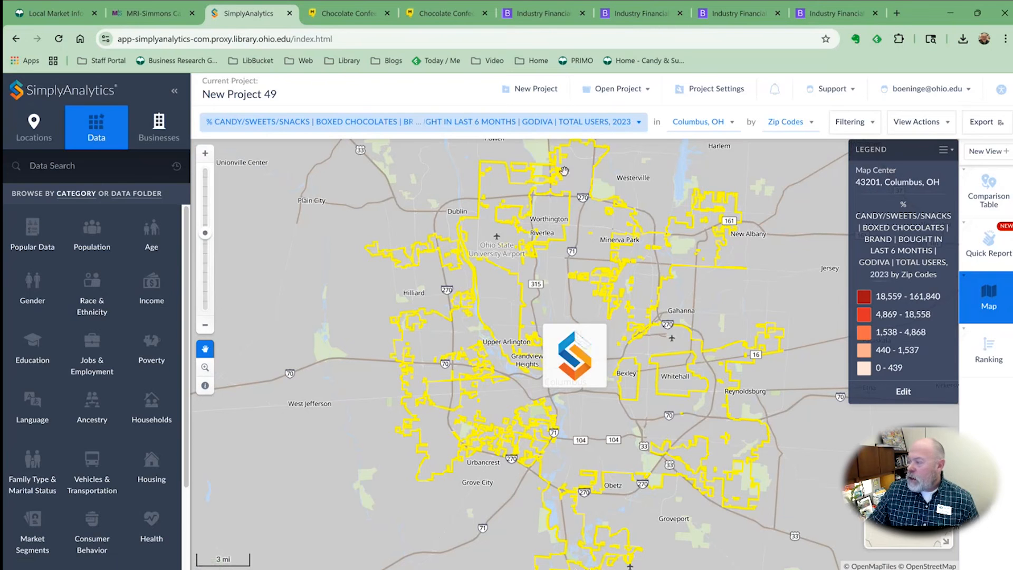
# Step: Set the Godiva map to cover the USA, broken down by States
pyautogui.click(732, 127)
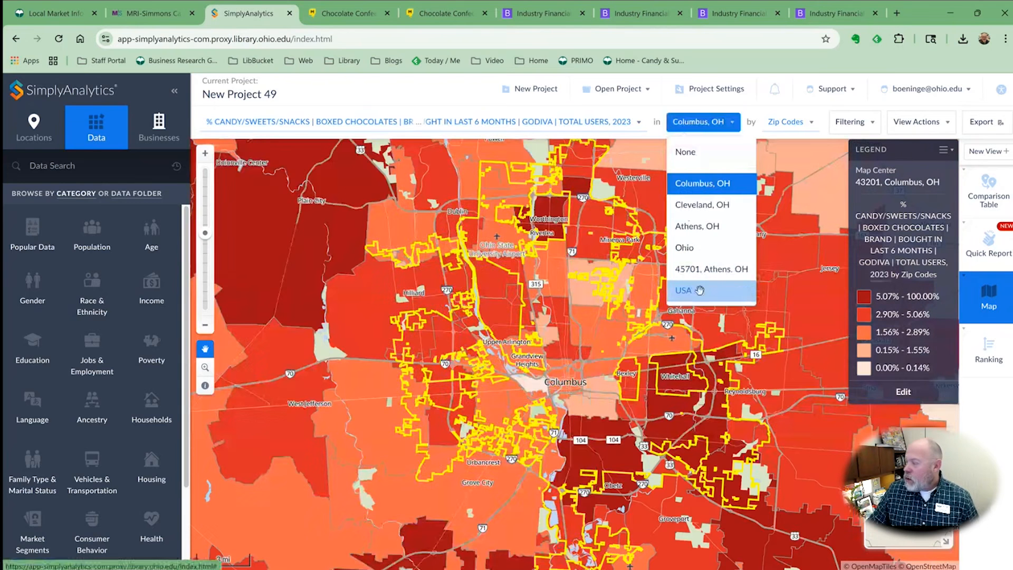
pyautogui.click(696, 287)
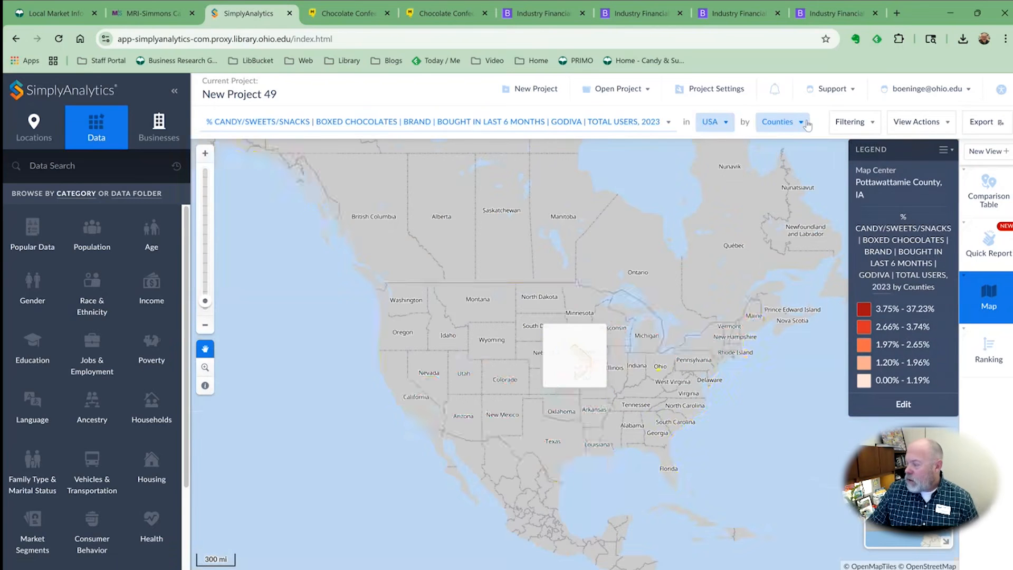
pyautogui.click(801, 122)
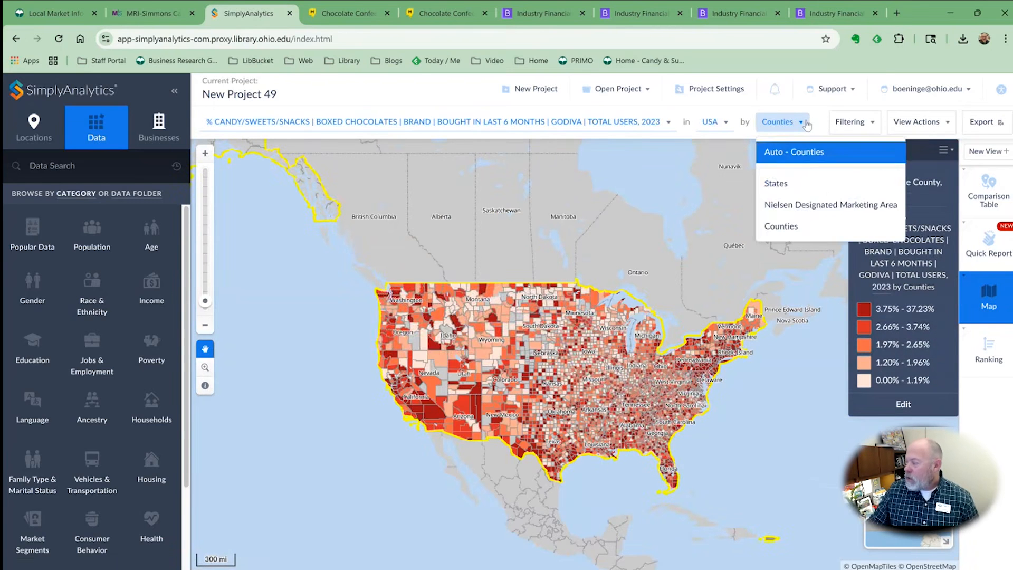
pyautogui.click(778, 185)
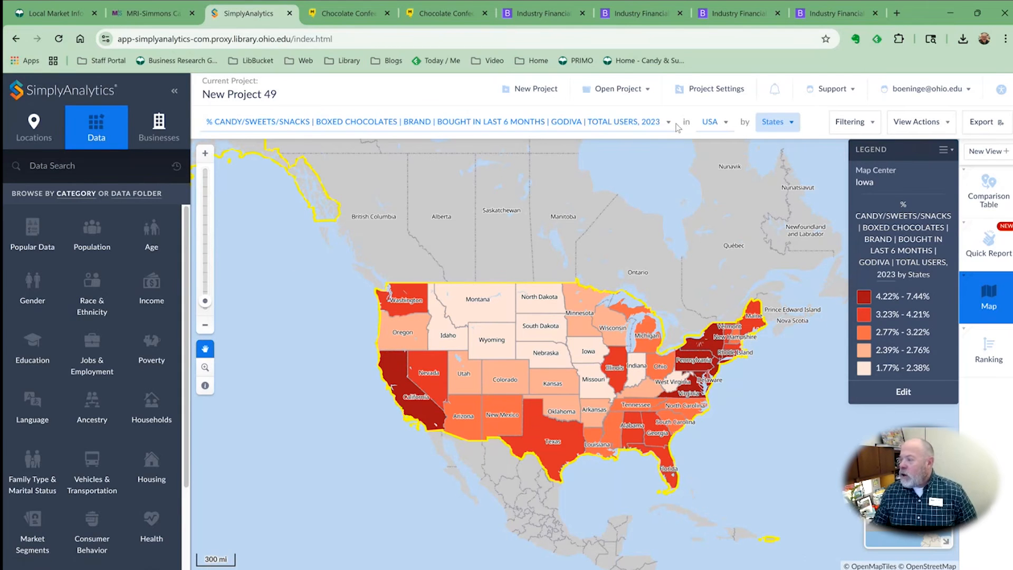
# Step: Set the Godiva map to Columbus, OH, broken down by Block Groups
pyautogui.click(730, 125)
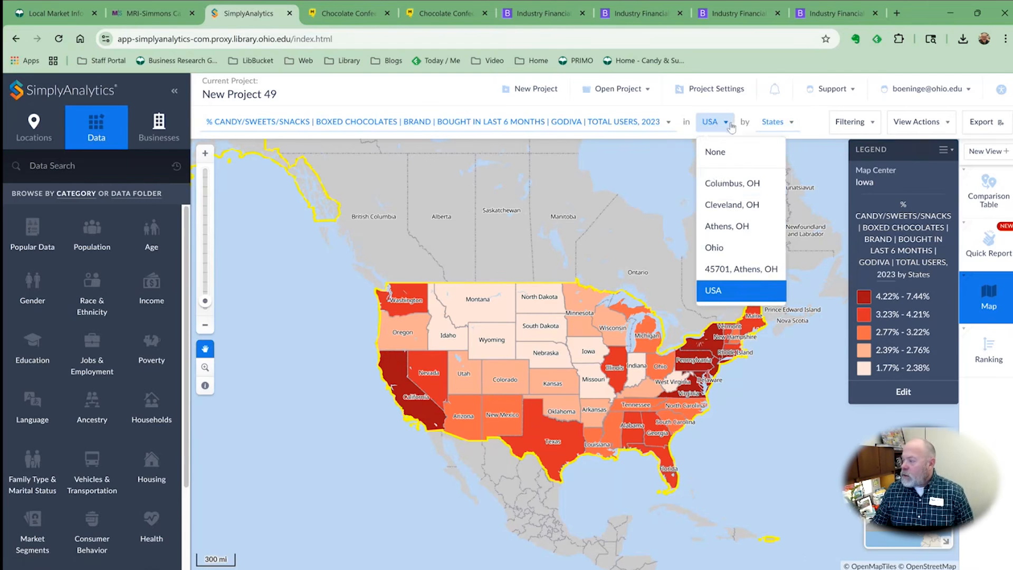
pyautogui.click(729, 183)
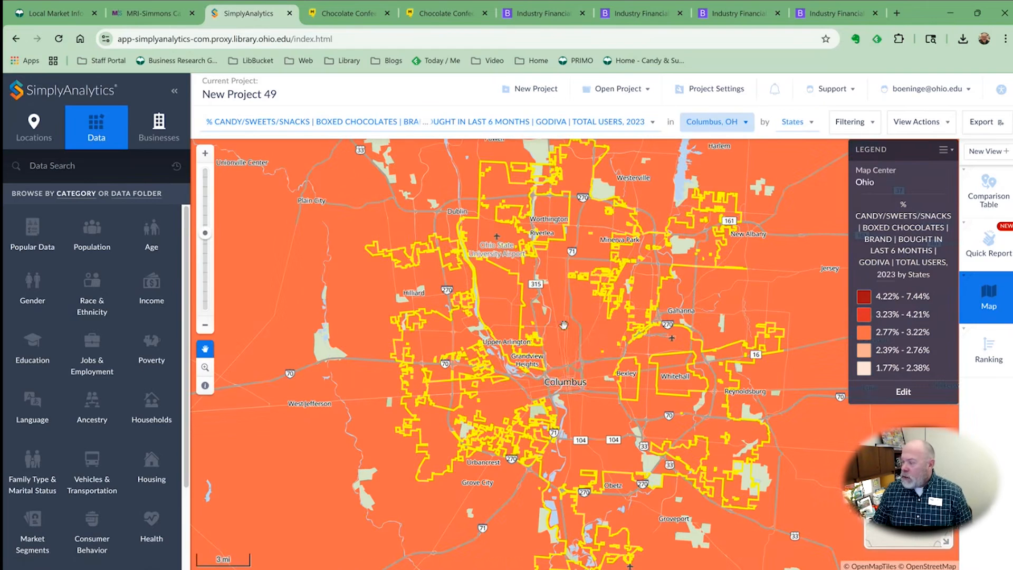
pyautogui.click(813, 127)
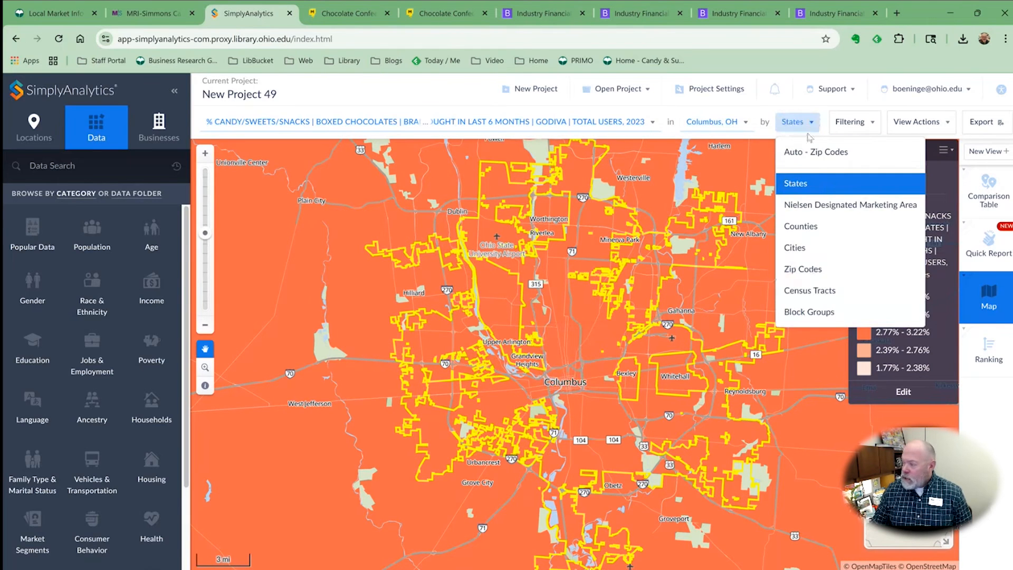
pyautogui.click(811, 313)
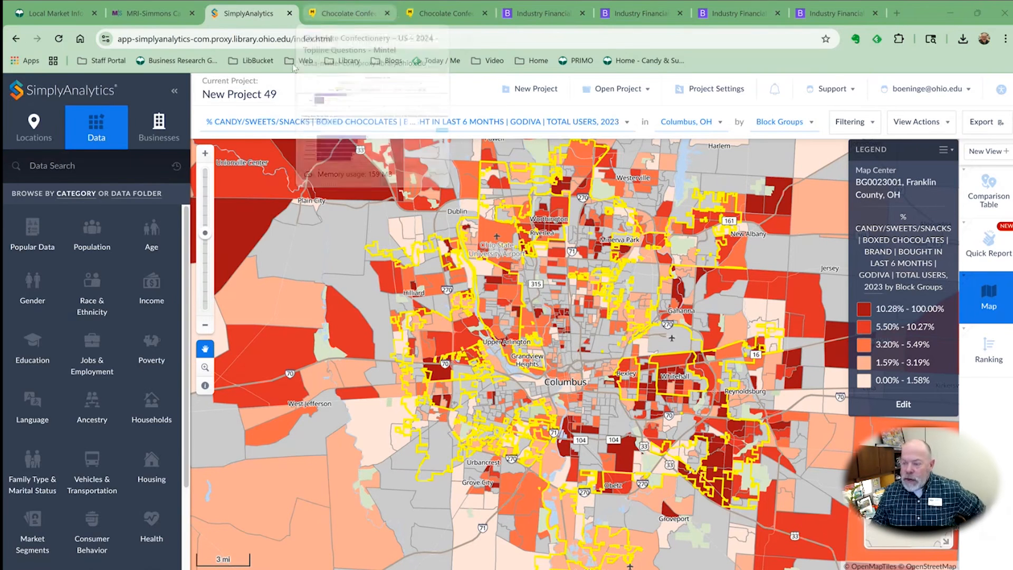
# Step: Start a new custom radius location and run an address search for the store's street address as its center
pyautogui.click(34, 133)
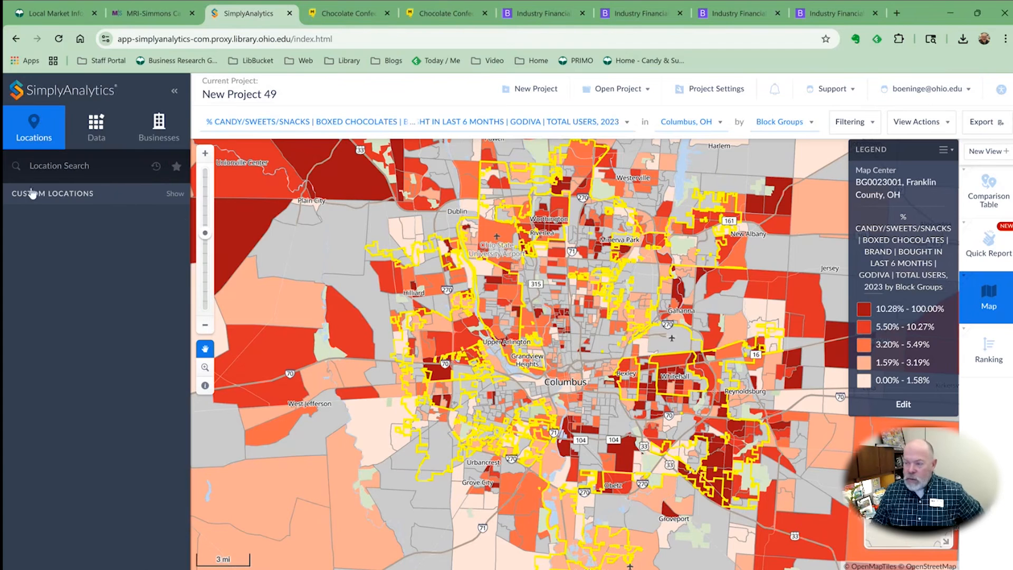
pyautogui.click(62, 194)
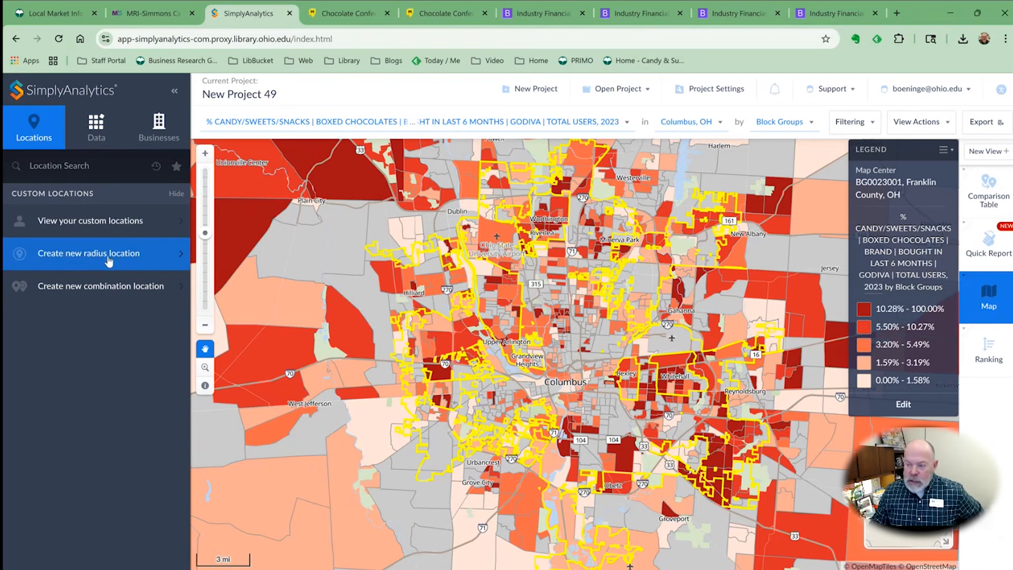
pyautogui.click(79, 254)
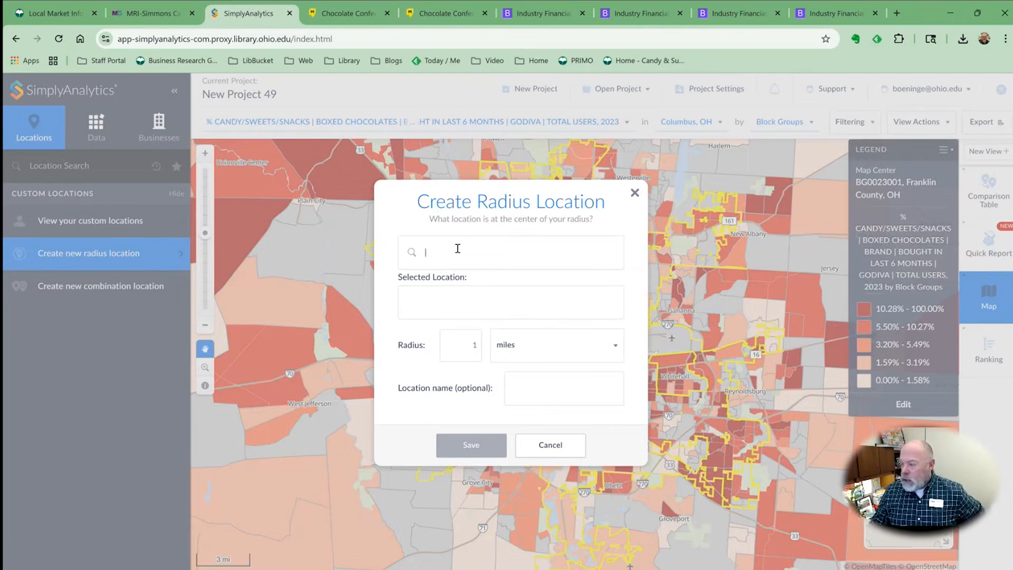
pyautogui.hotkey('ctrl', 'v')
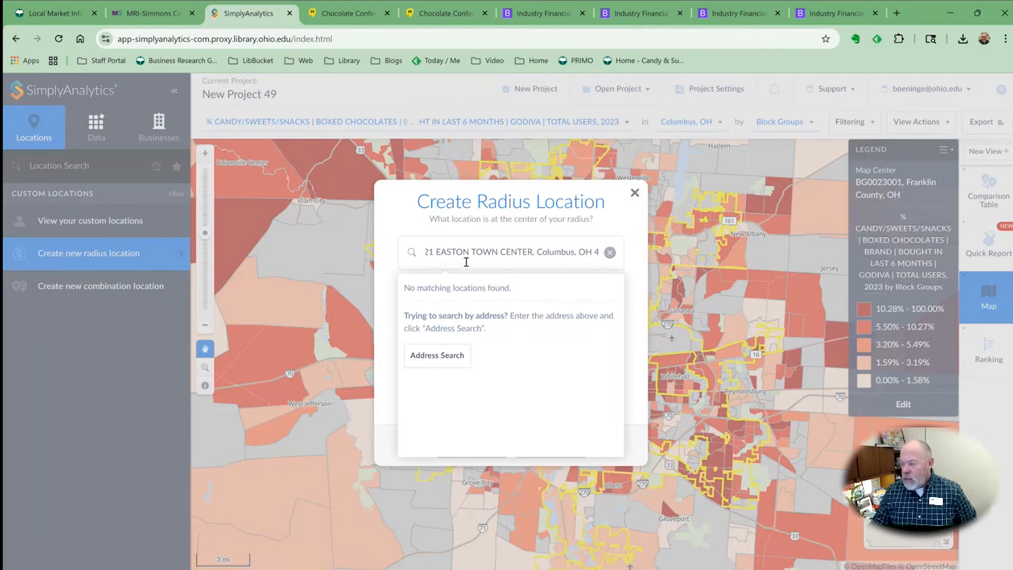
pyautogui.click(434, 358)
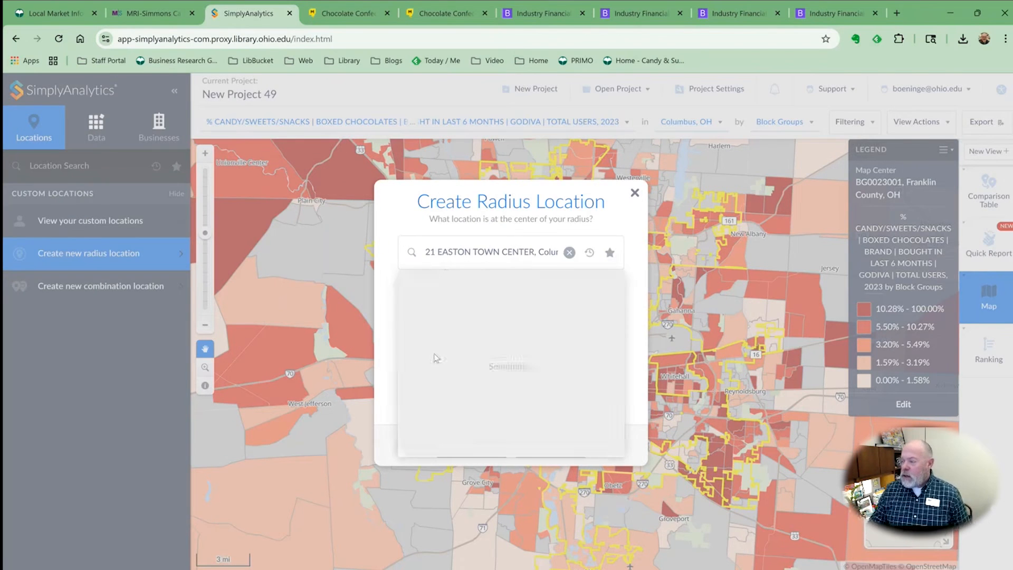
pyautogui.click(435, 358)
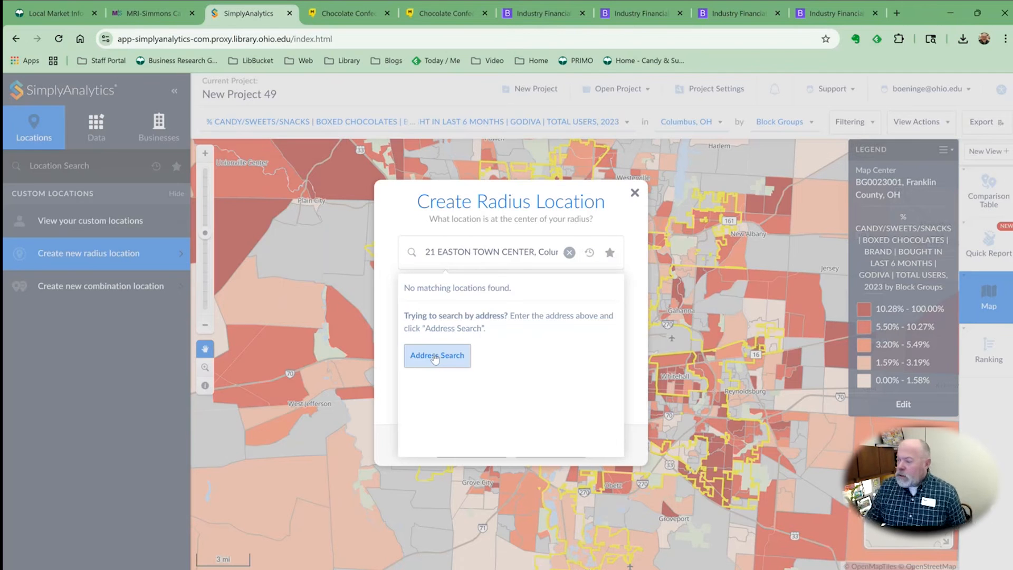
# Step: Correct the street number, rerun the address search and select census tract CT010100, Franklin County, OH as the radius center
pyautogui.click(477, 251)
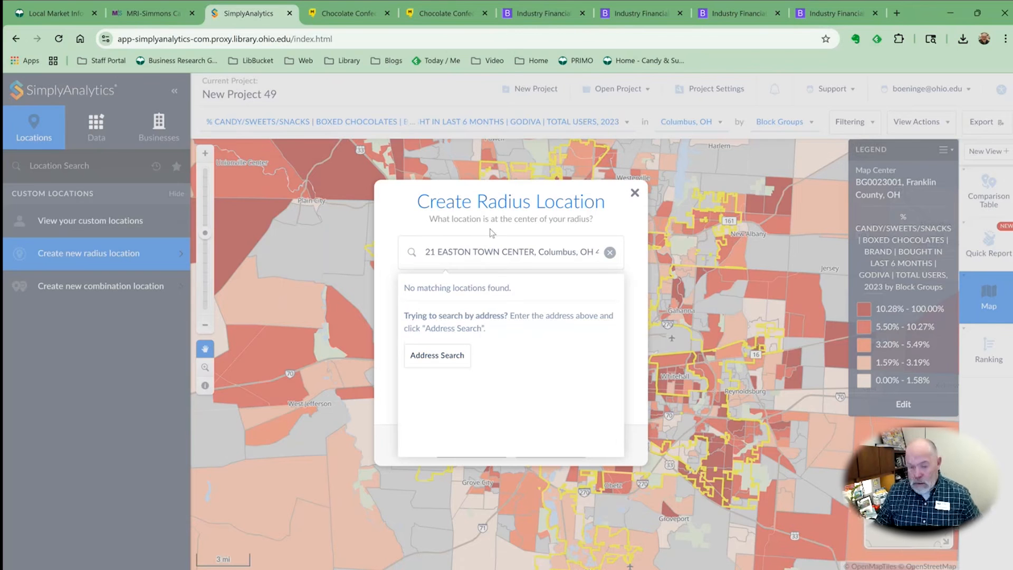
pyautogui.write('1')
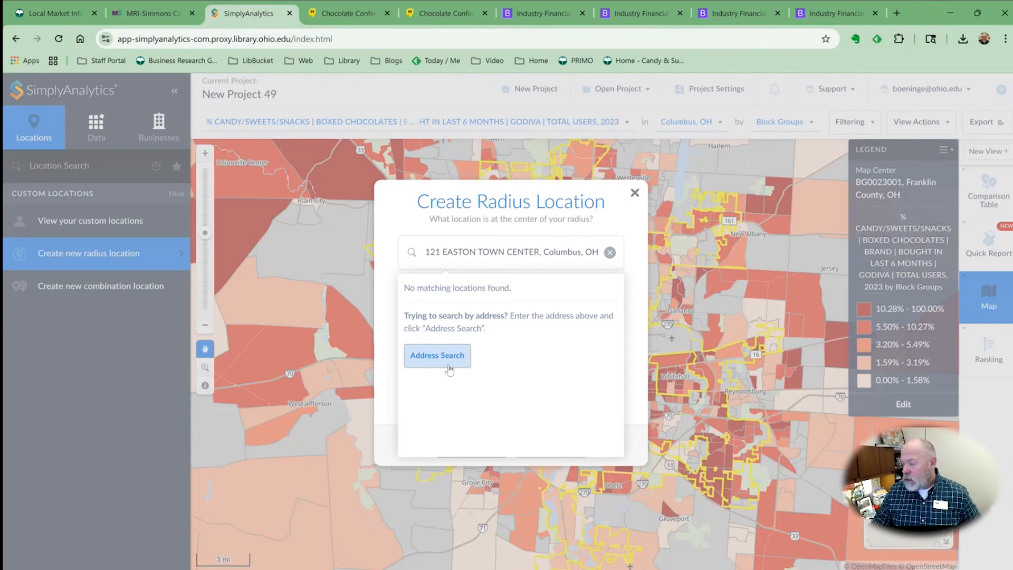
pyautogui.click(449, 369)
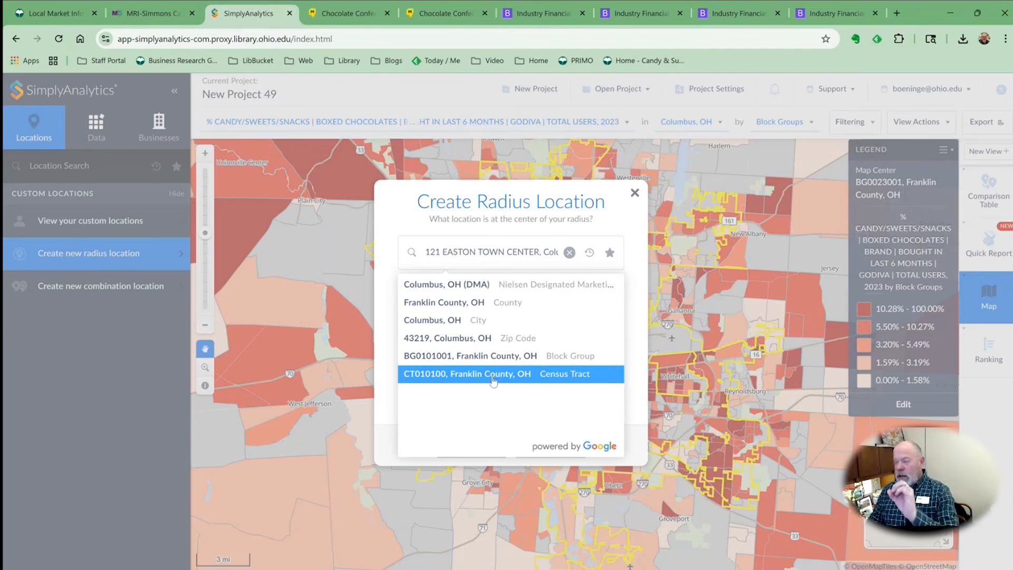
pyautogui.moveTo(425, 252); pyautogui.dragTo(536, 253)
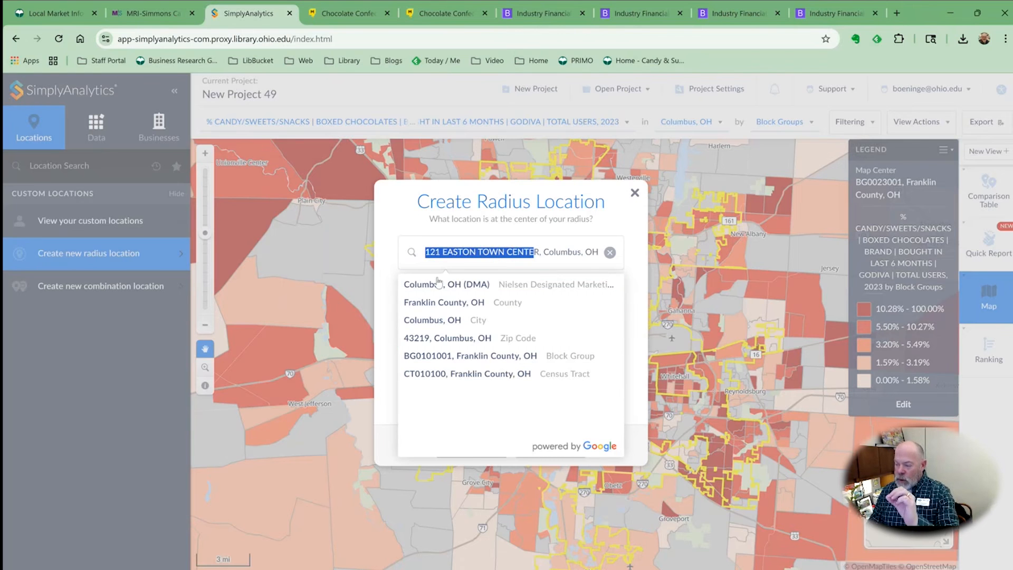
pyautogui.click(438, 382)
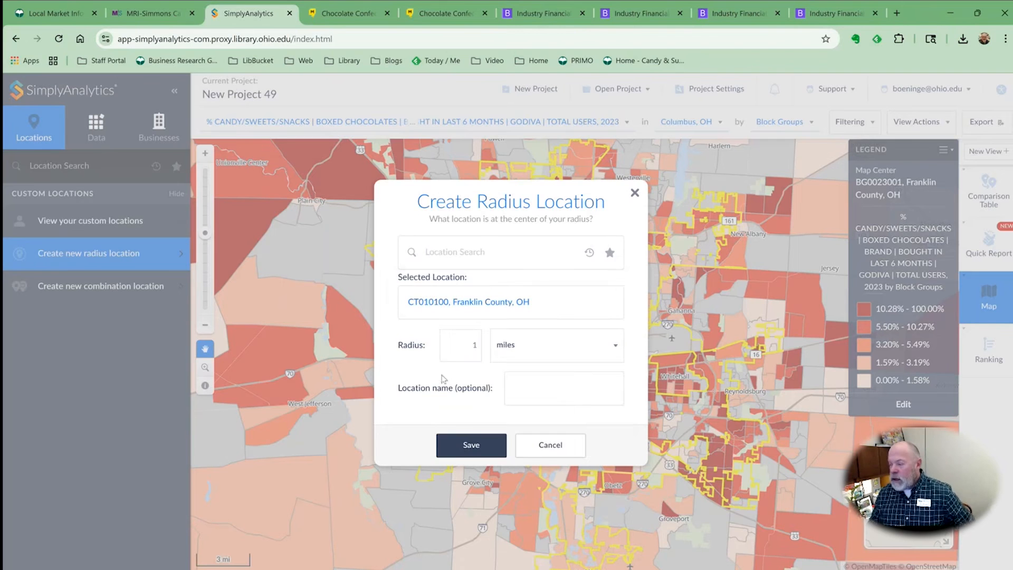
# Step: Set the radius to 3 miles, name the location "premium chocolate fans close to store" and save it
pyautogui.doubleClick(475, 345)
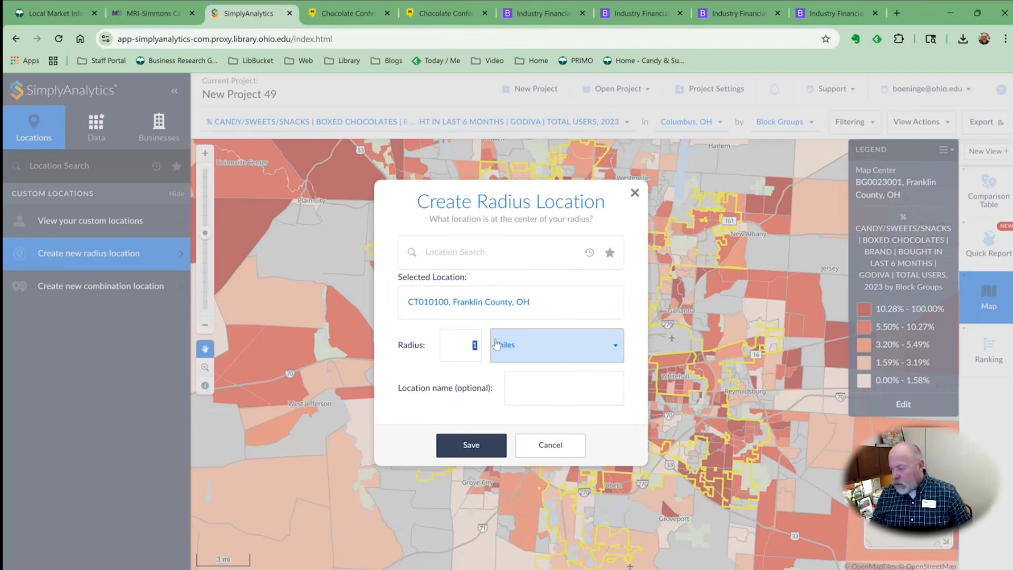
pyautogui.write('3')
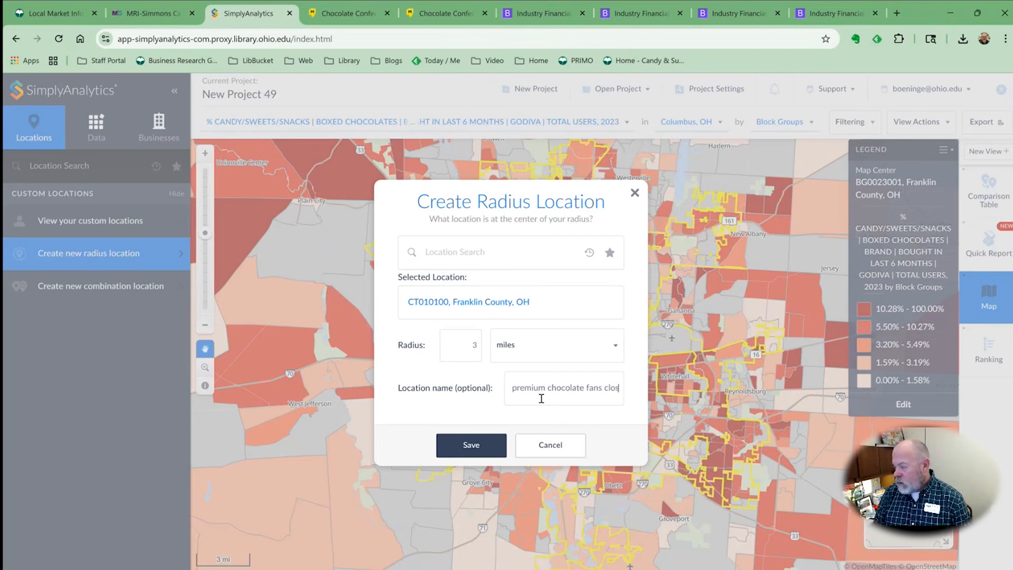
pyautogui.write('e to store')
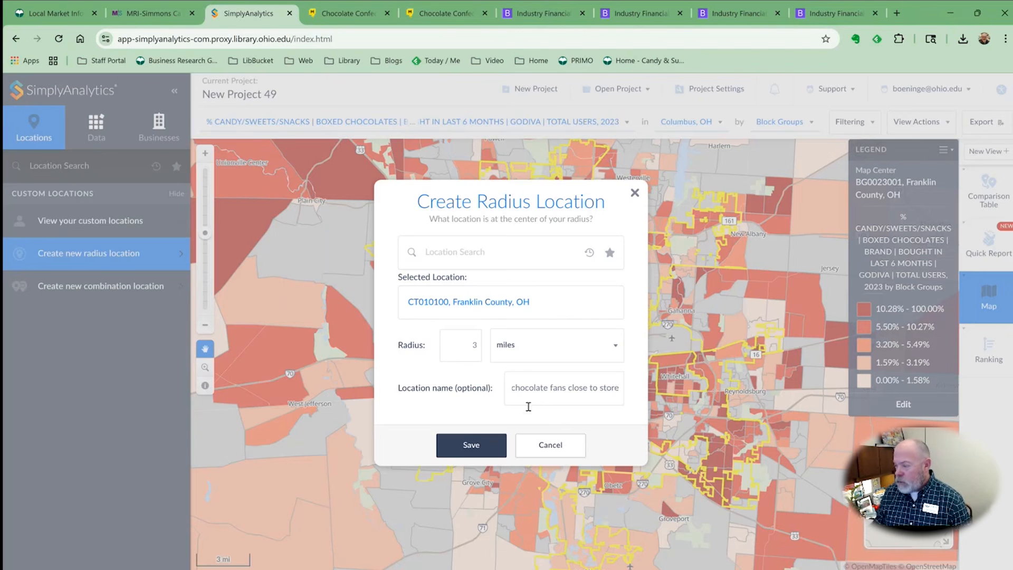
pyautogui.click(480, 449)
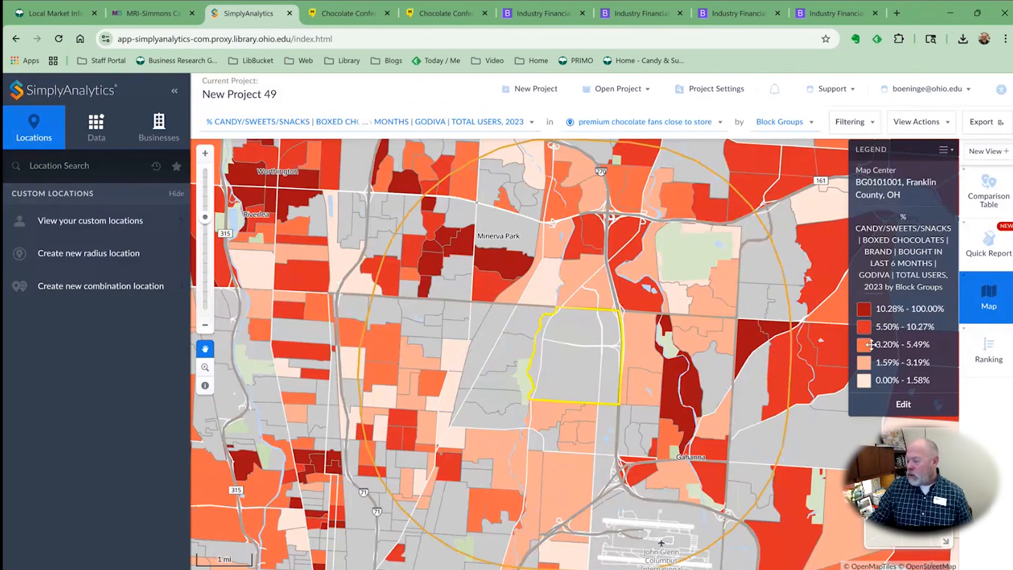
# Step: Edit the map legend to use the purple color scheme and recolor the 3.20%–5.49% category light pink
pyautogui.scroll(-1, 553, 390)
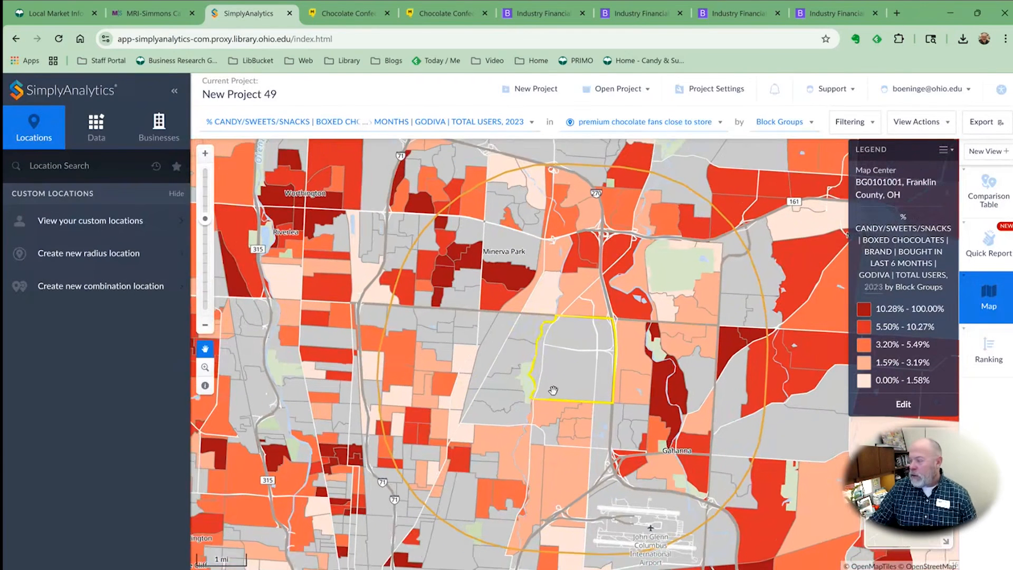
pyautogui.scroll(-3, 553, 390)
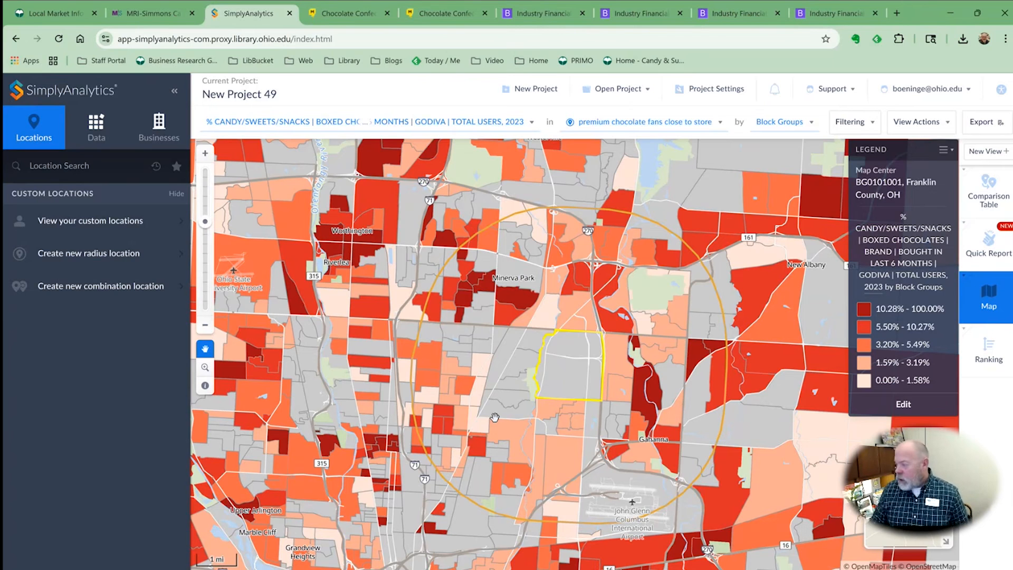
pyautogui.click(904, 405)
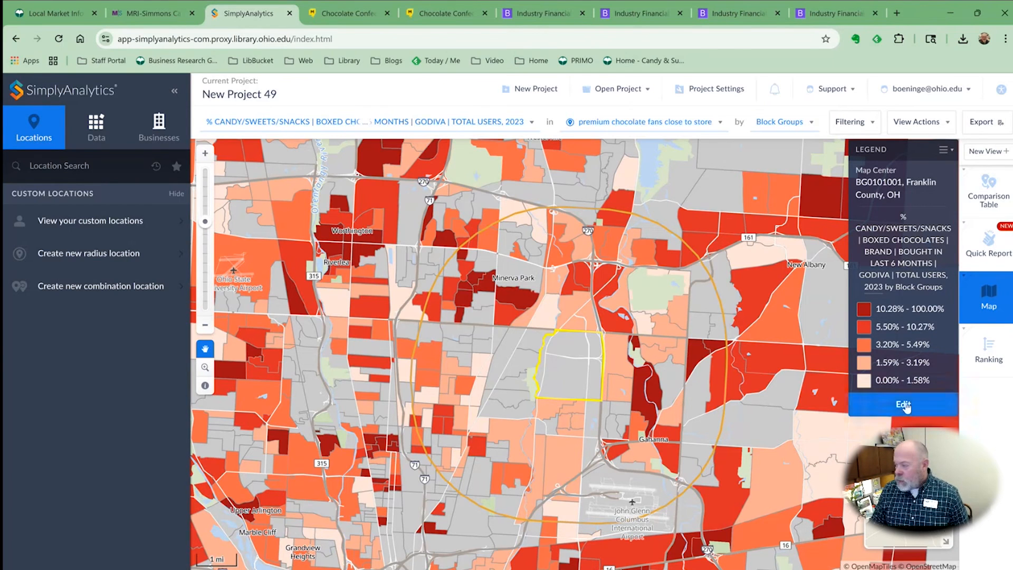
pyautogui.click(910, 265)
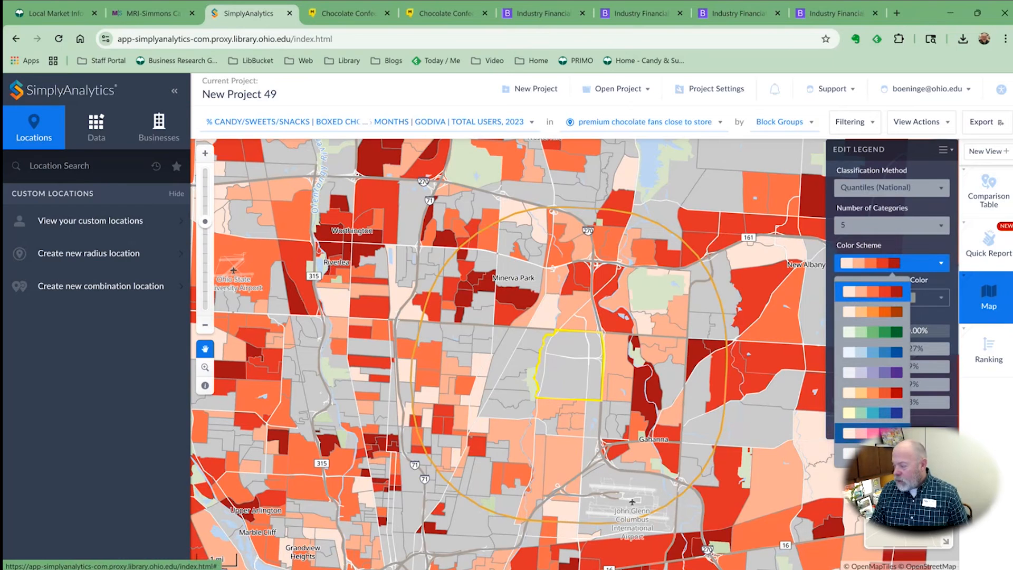
pyautogui.click(880, 373)
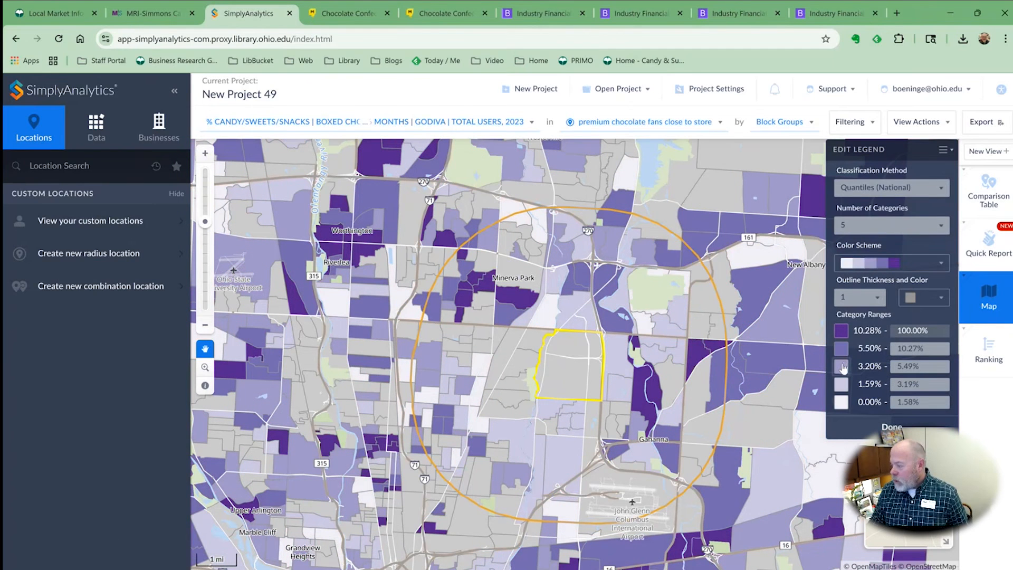
pyautogui.click(843, 368)
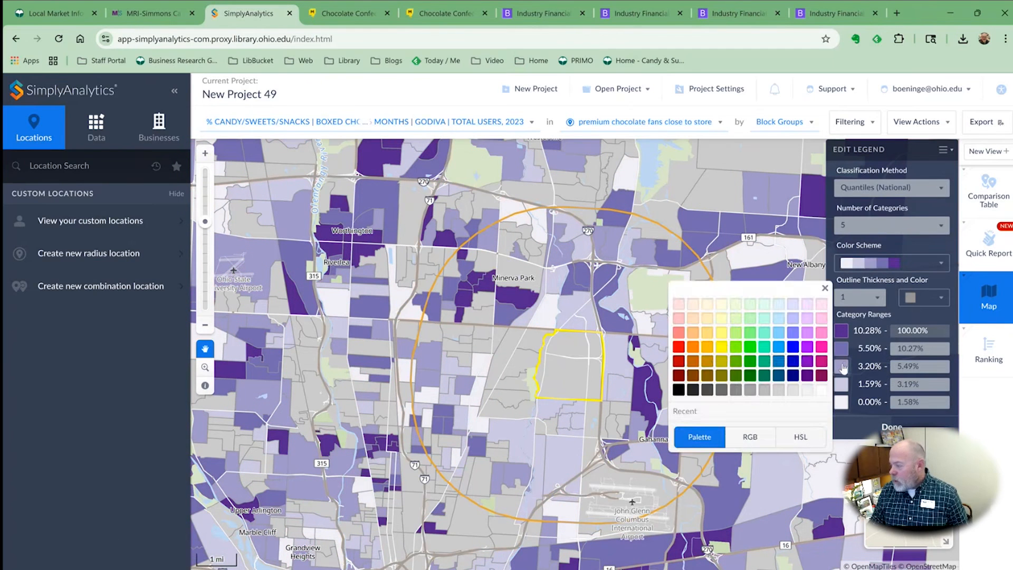
pyautogui.click(822, 318)
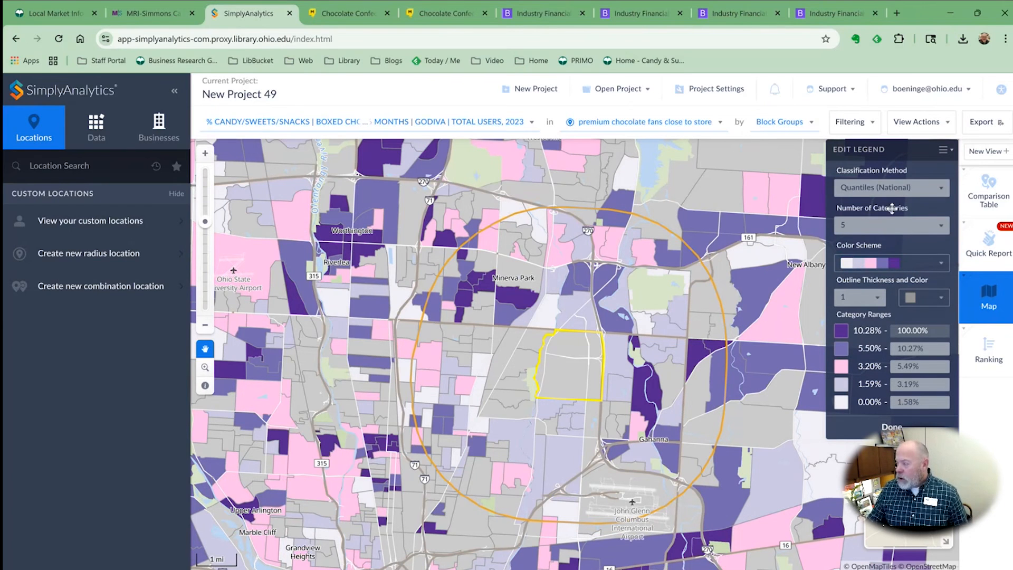
# Step: Classify the map legend by Quantiles (Local) and reduce the number of categories to 4
pyautogui.click(892, 186)
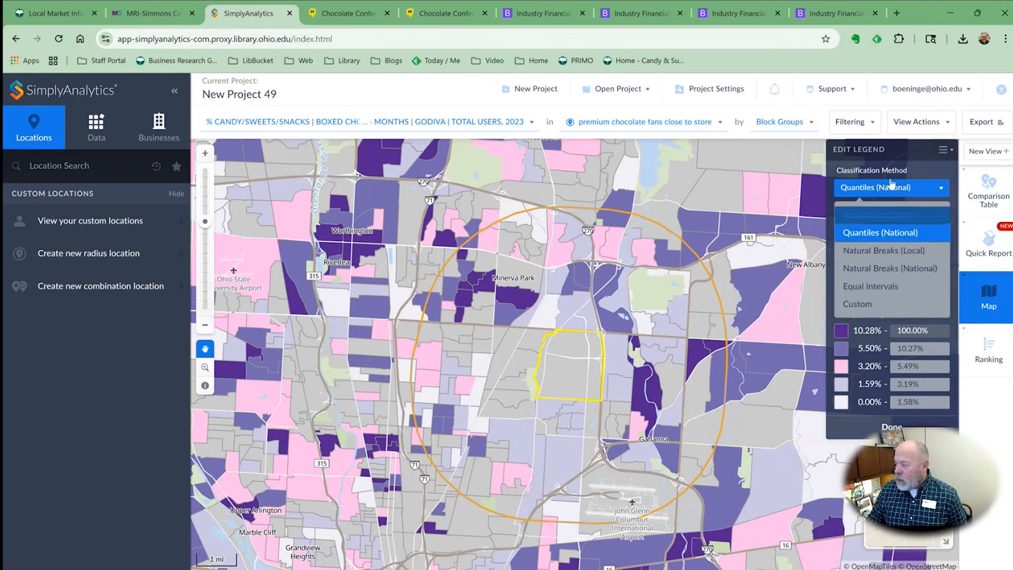
pyautogui.click(872, 216)
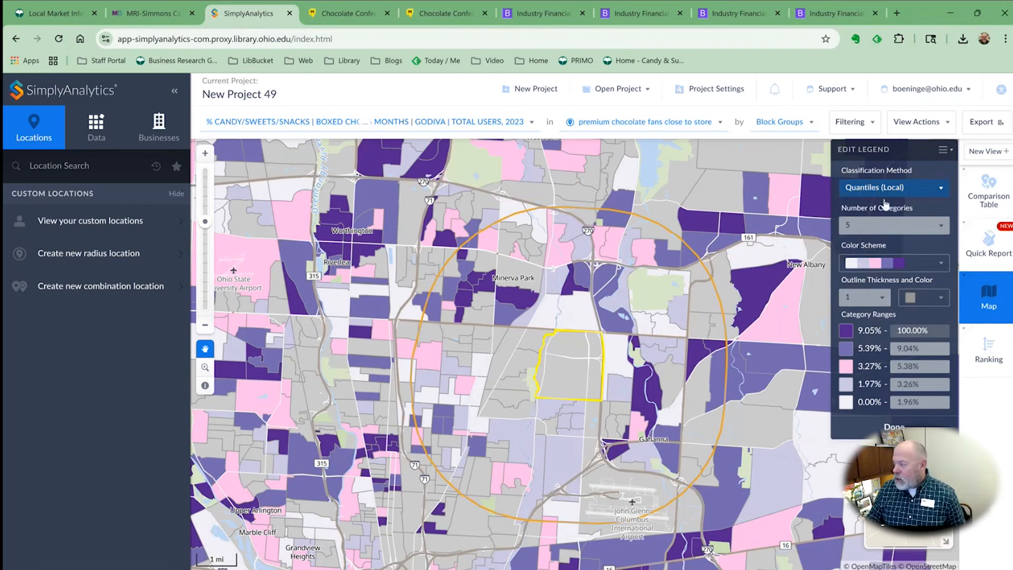
pyautogui.click(882, 190)
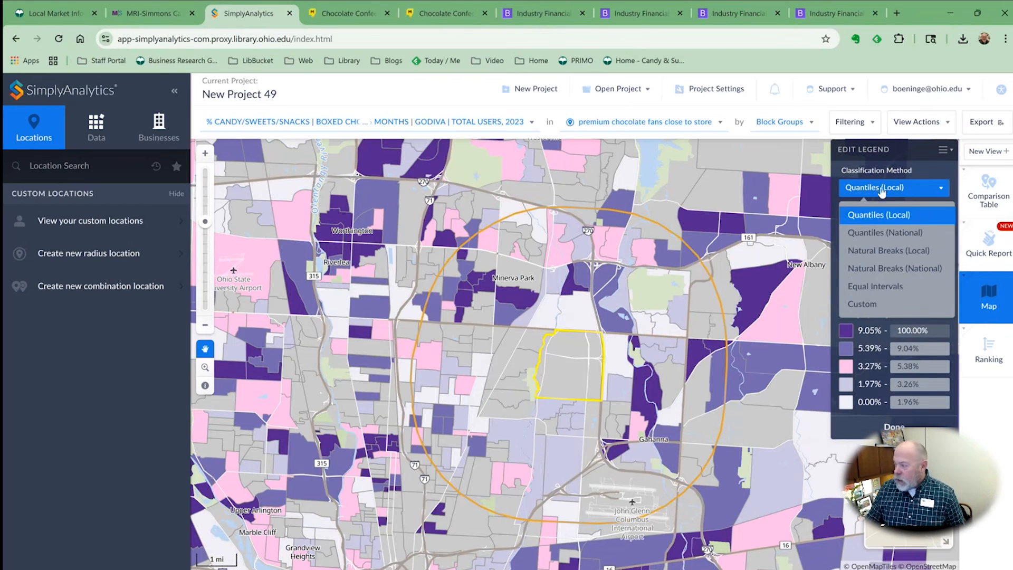
pyautogui.click(881, 190)
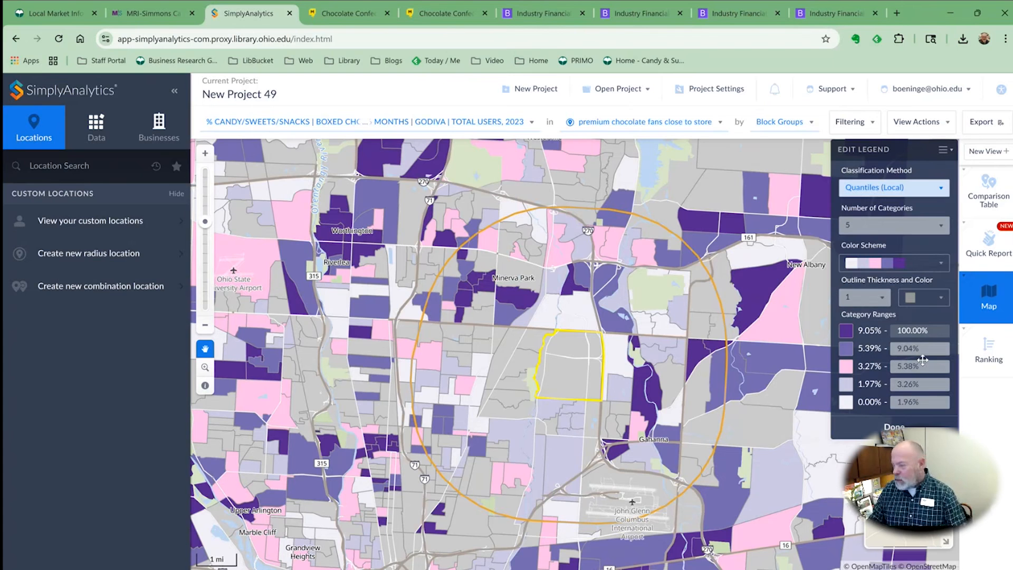
pyautogui.click(880, 188)
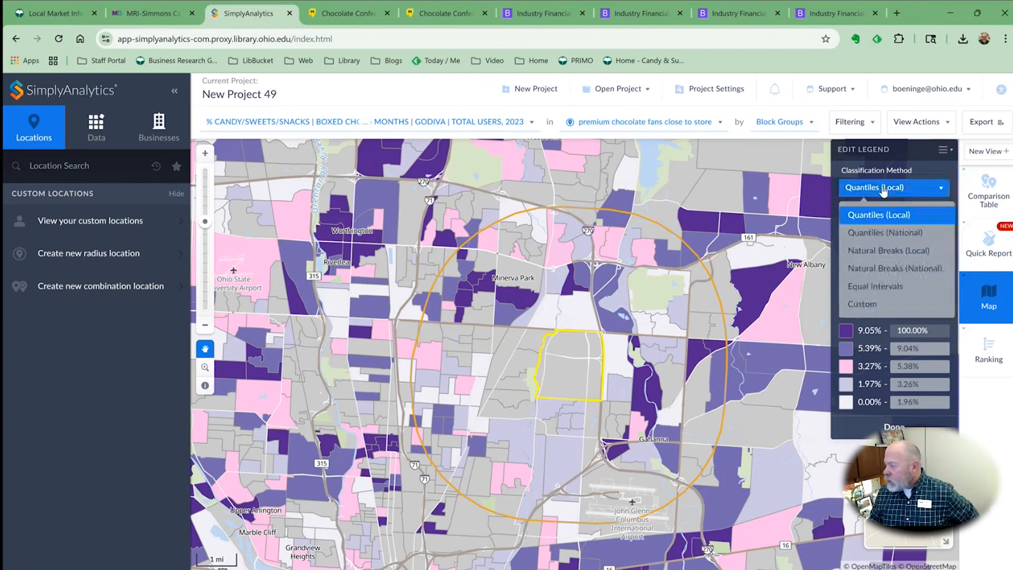
pyautogui.click(897, 153)
pyautogui.click(890, 230)
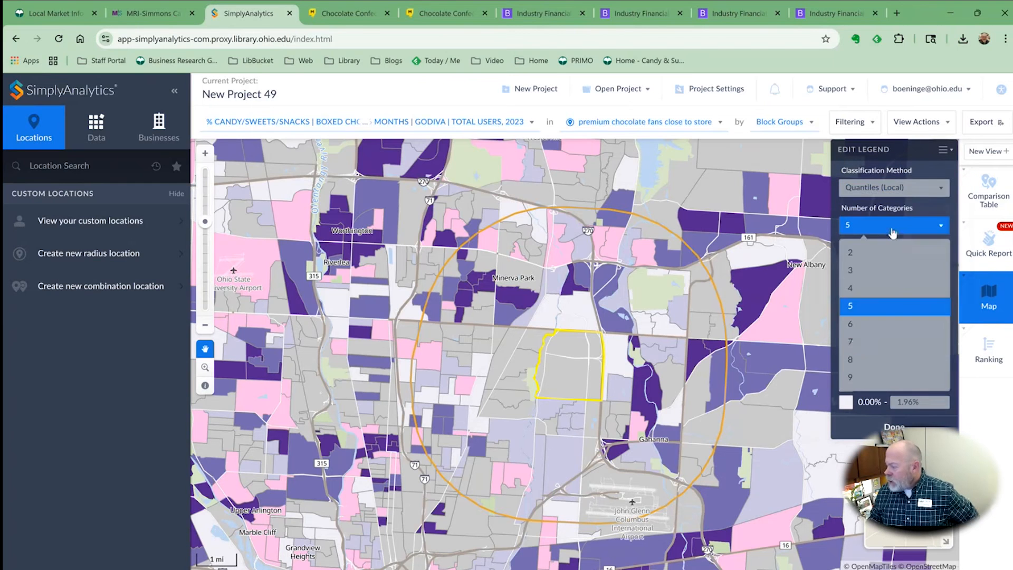
pyautogui.click(863, 286)
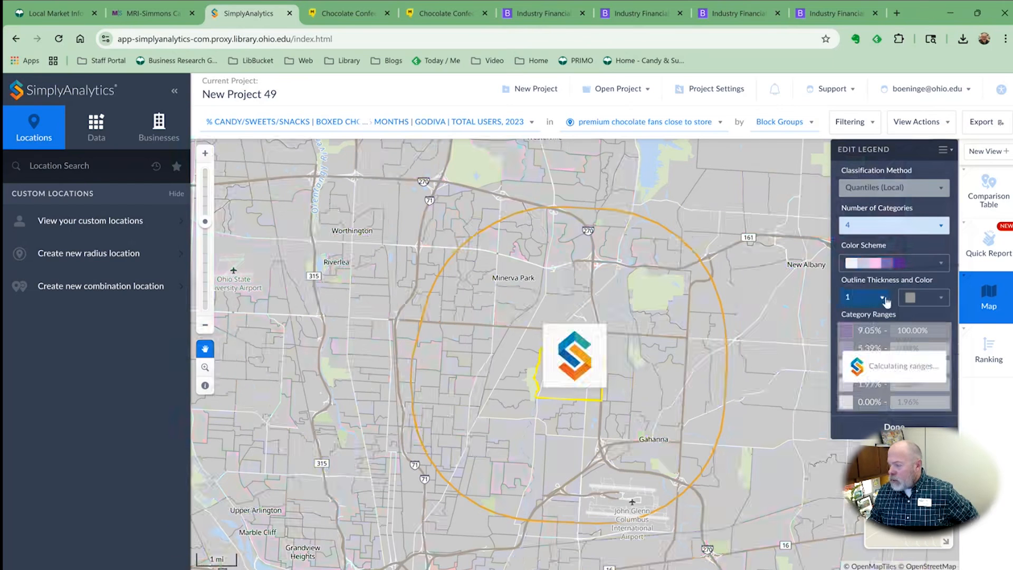
# Step: Reapply the purple color scheme, recolor the 4.41%–7.92% category light purple and finish editing the legend
pyautogui.click(878, 265)
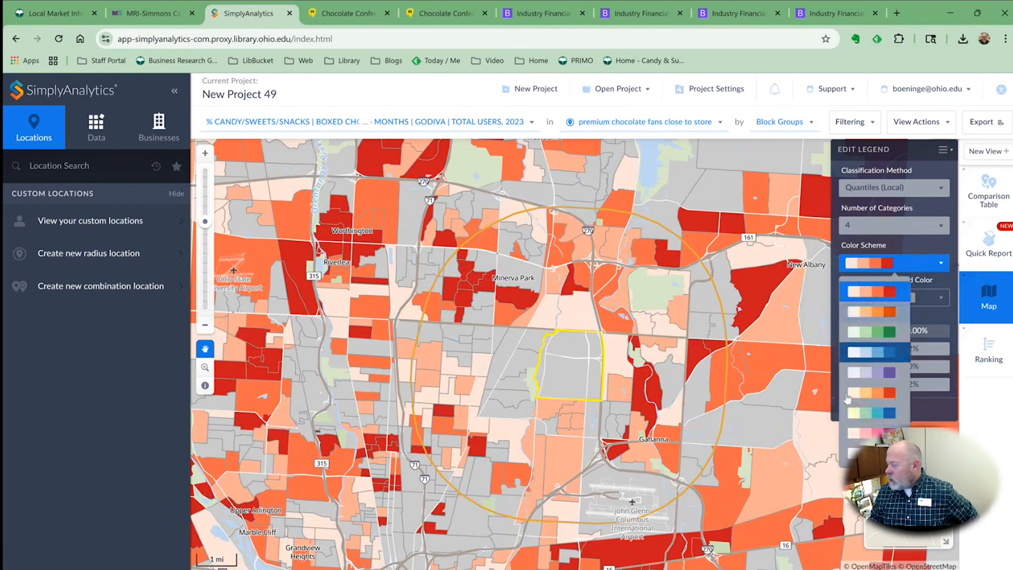
pyautogui.click(859, 369)
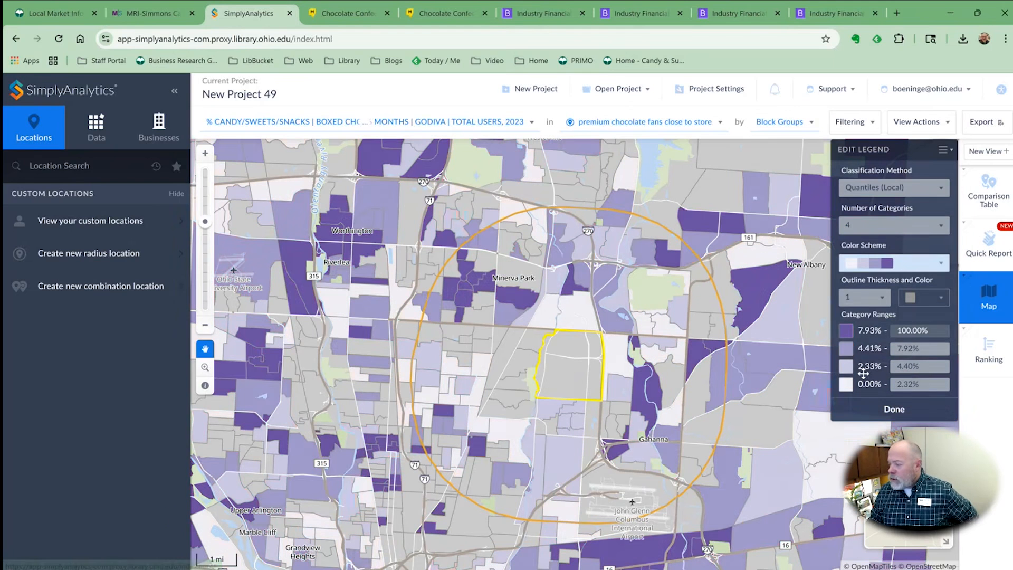
pyautogui.click(847, 348)
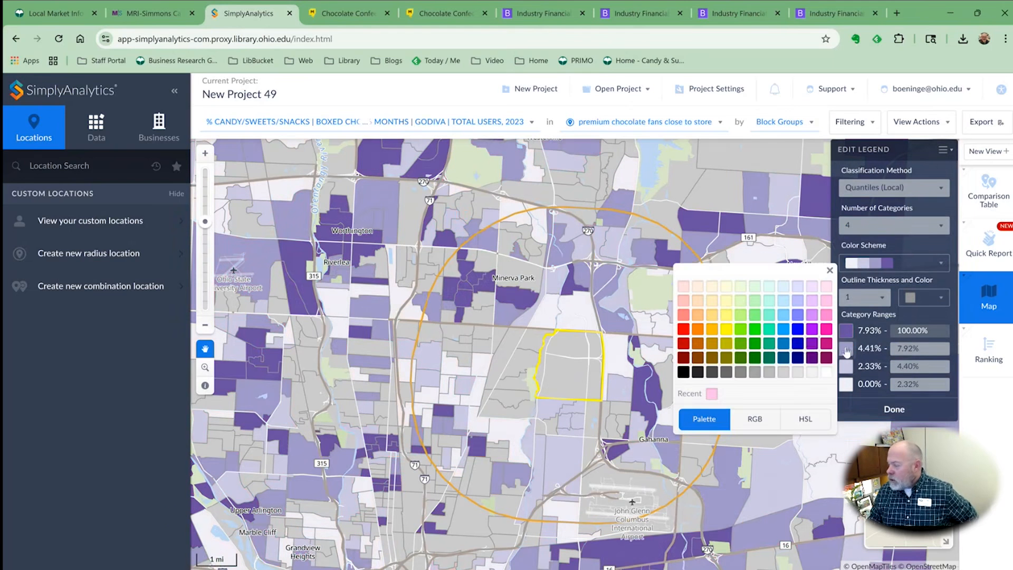
pyautogui.click(811, 299)
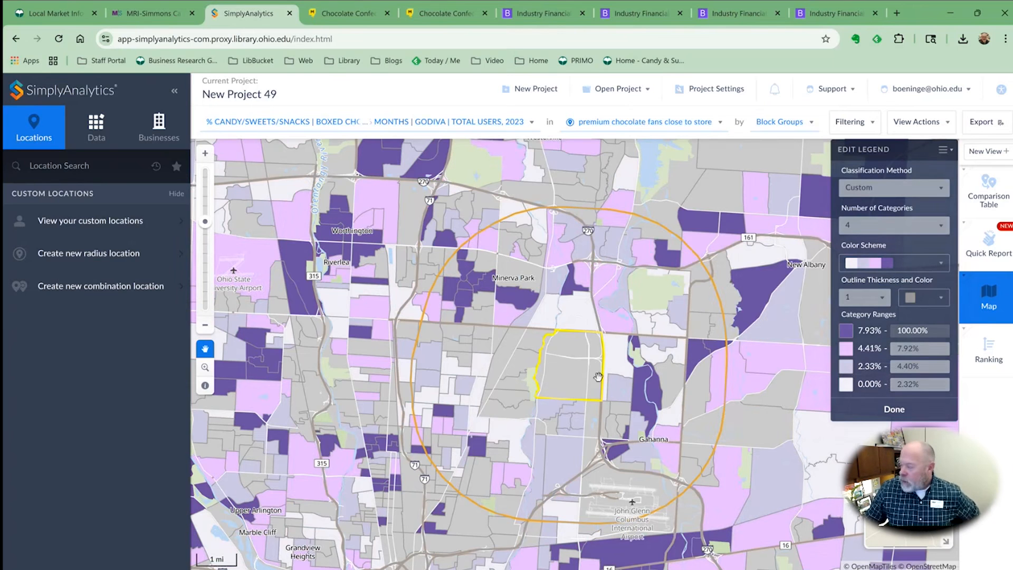
pyautogui.click(890, 411)
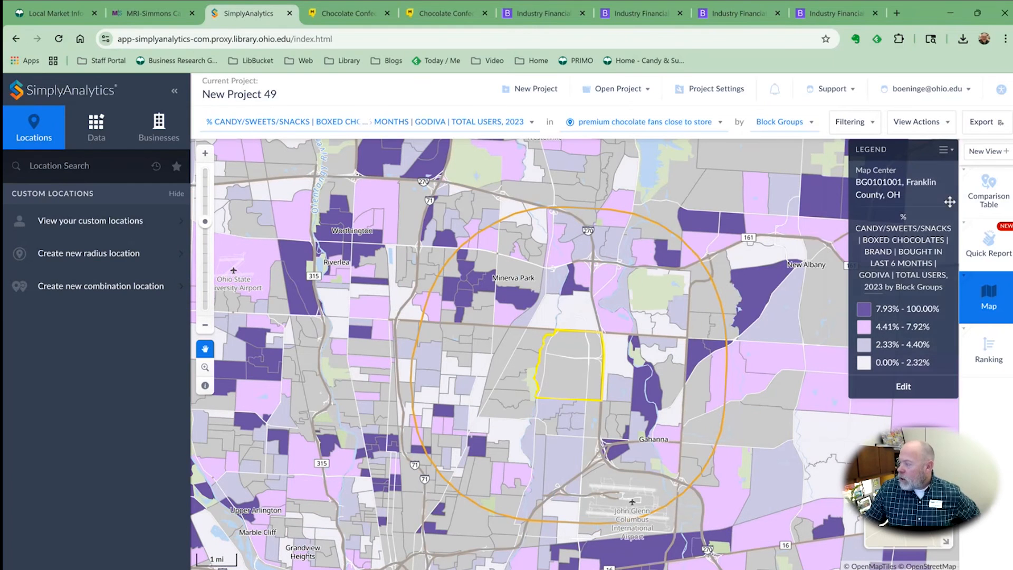
# Step: Start a map export, shift the Letter landscape crop area toward the northwest and continue to the layout stage
pyautogui.click(992, 123)
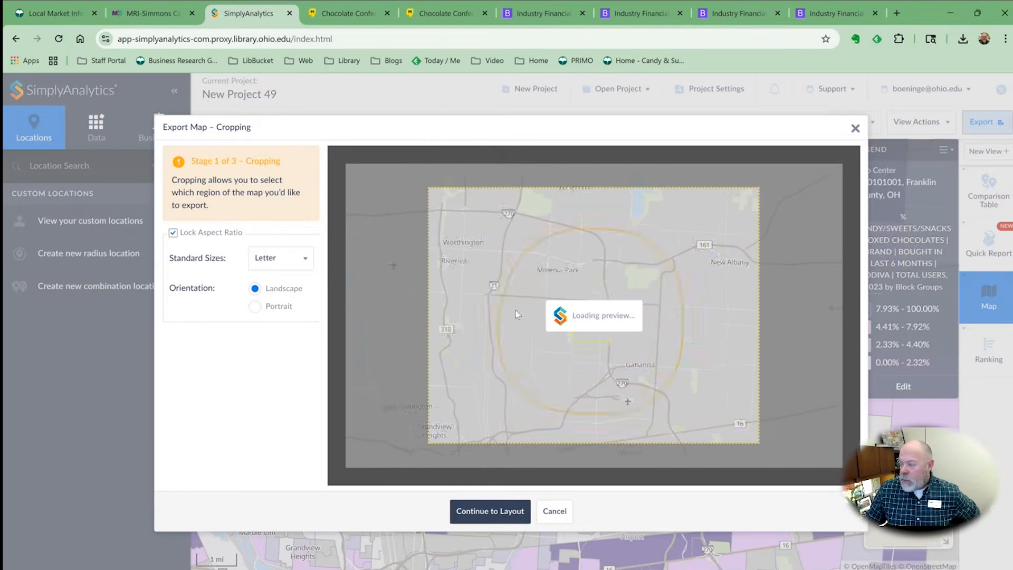
pyautogui.moveTo(533, 262); pyautogui.dragTo(501, 246)
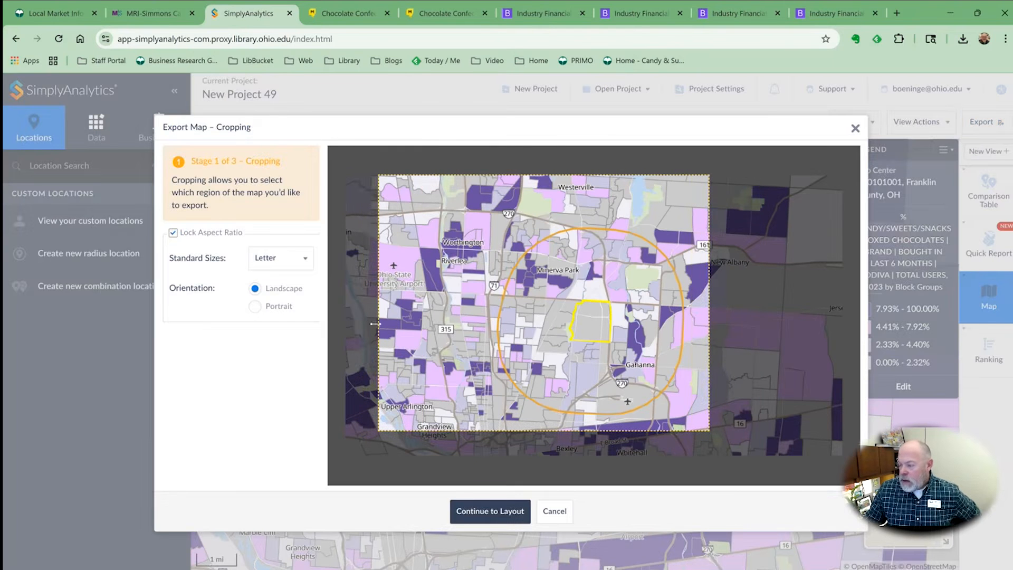
pyautogui.click(492, 512)
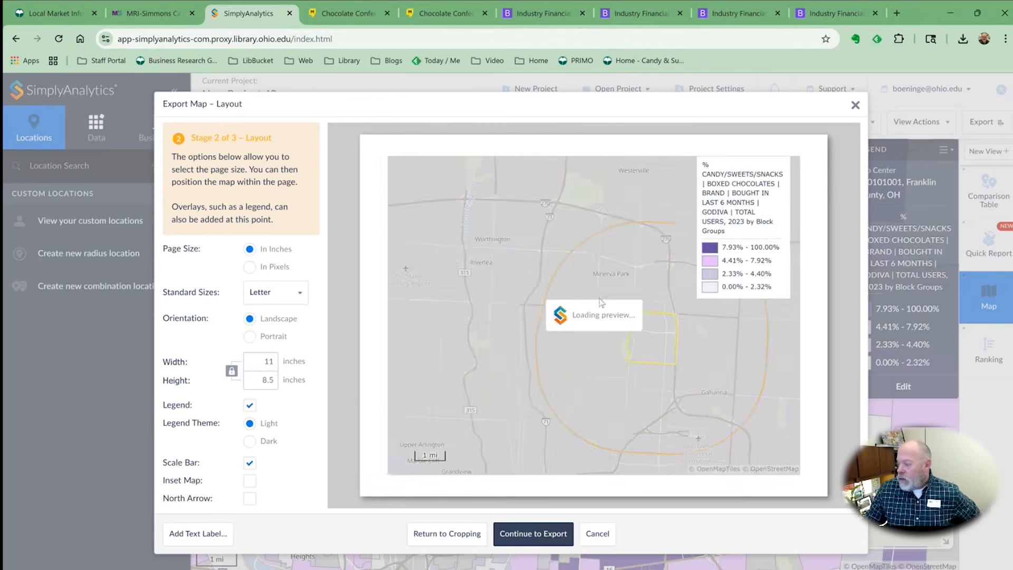
# Step: Place the legend in the map's lower-left corner and add a north arrow in its upper-right corner
pyautogui.moveTo(744, 200); pyautogui.dragTo(455, 368)
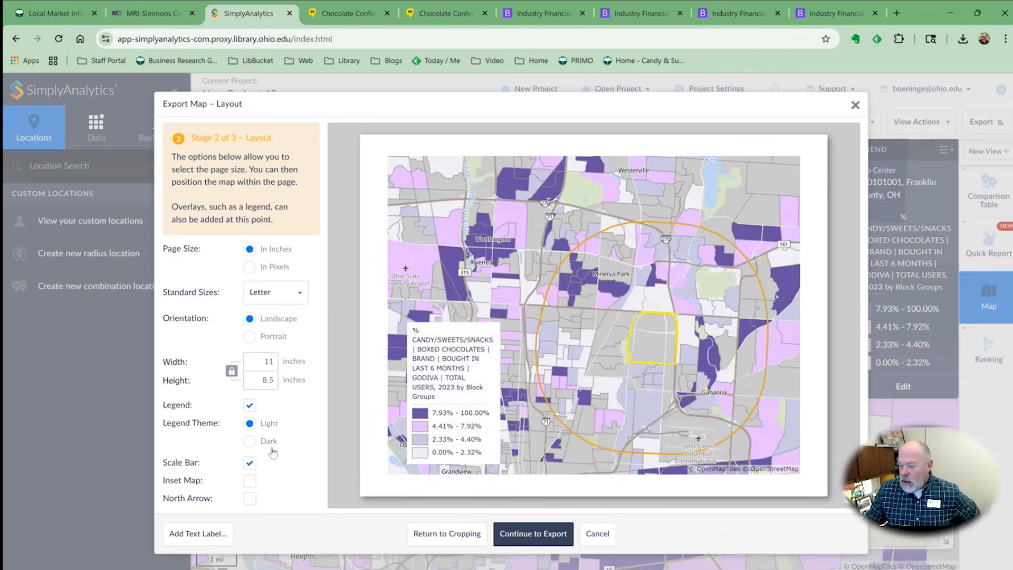
pyautogui.click(250, 499)
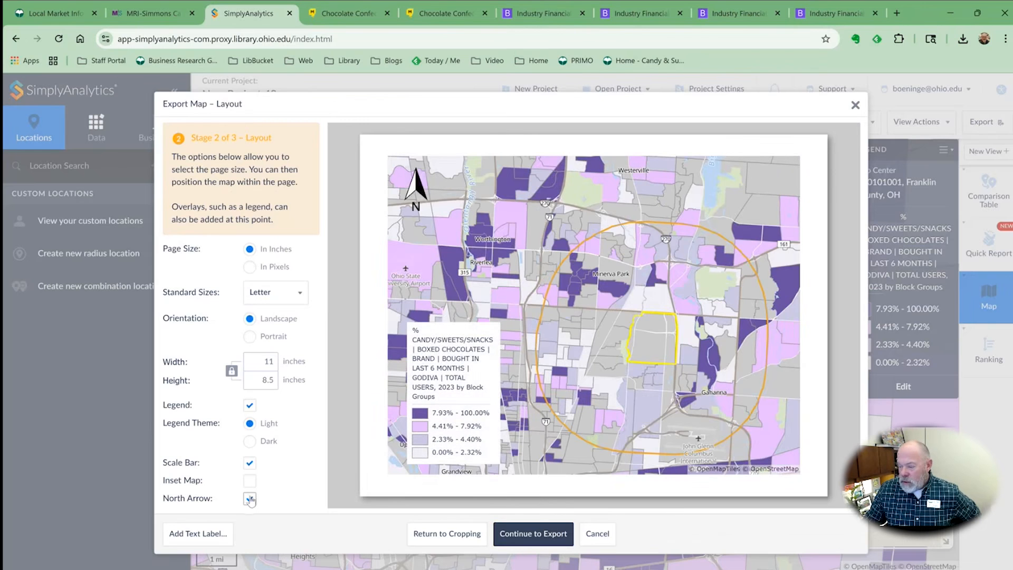
pyautogui.moveTo(417, 187); pyautogui.dragTo(766, 193)
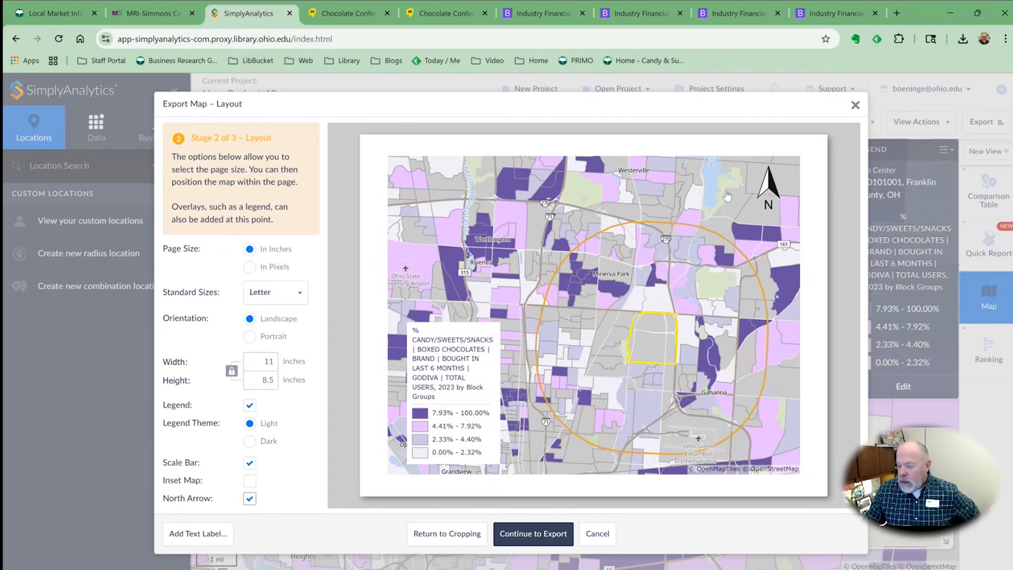
# Step: Add a text label with the owner's first name followed by "Sweet Customers" and place it along the map's upper edge
pyautogui.click(213, 539)
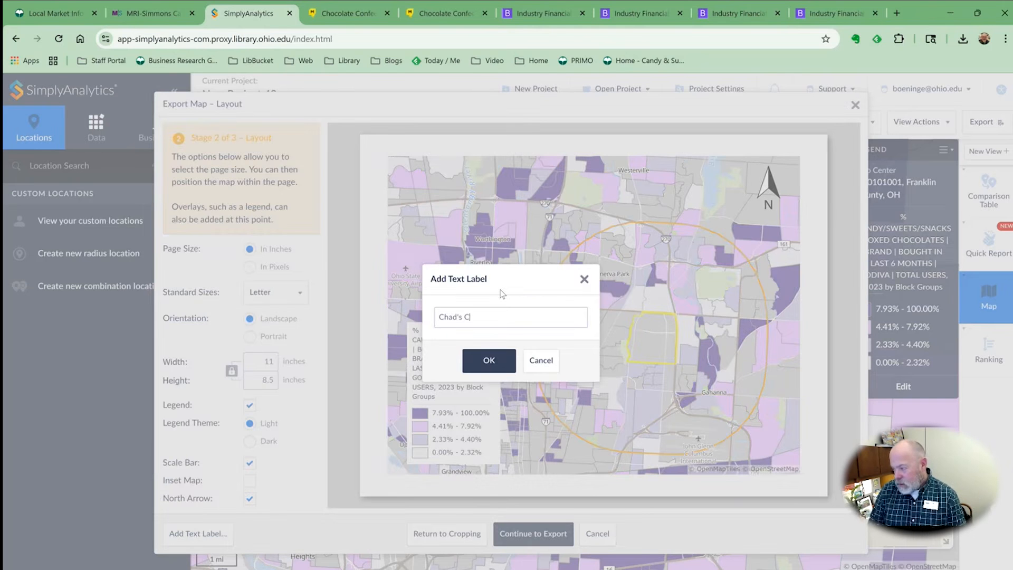
pyautogui.write("Chad's")
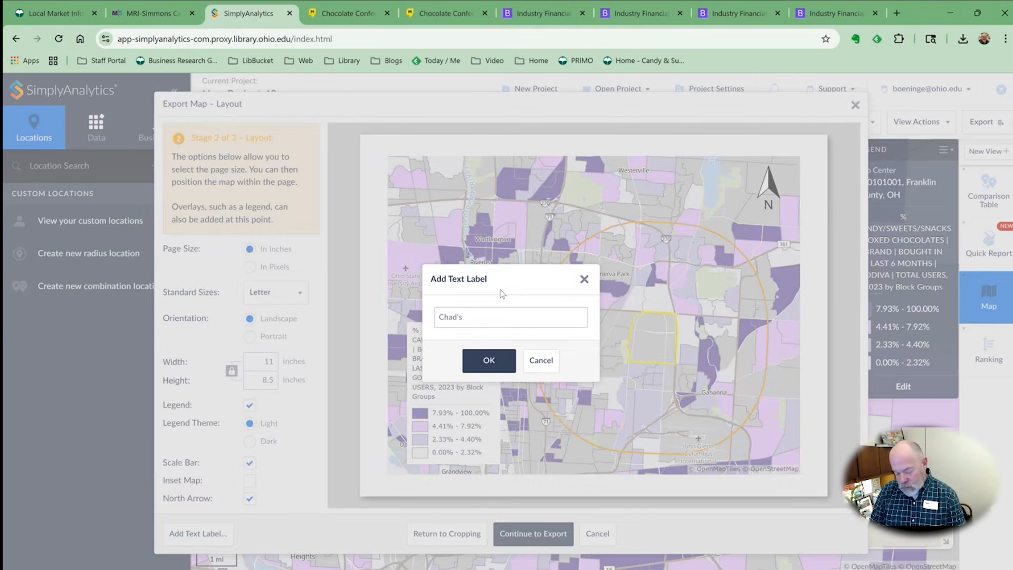
pyautogui.write(' Sweet Customers')
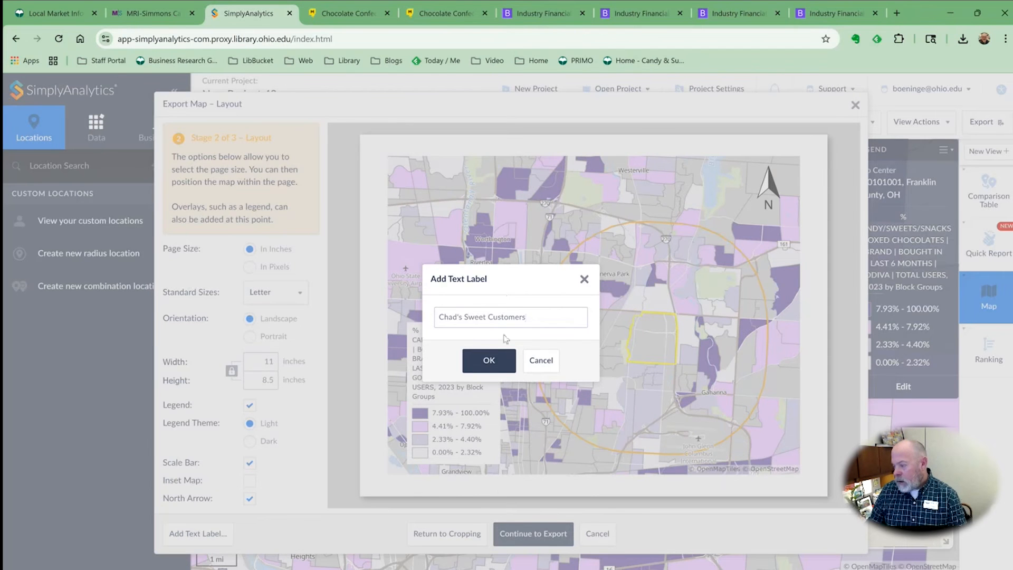
pyautogui.click(488, 360)
pyautogui.moveTo(499, 285); pyautogui.dragTo(542, 177)
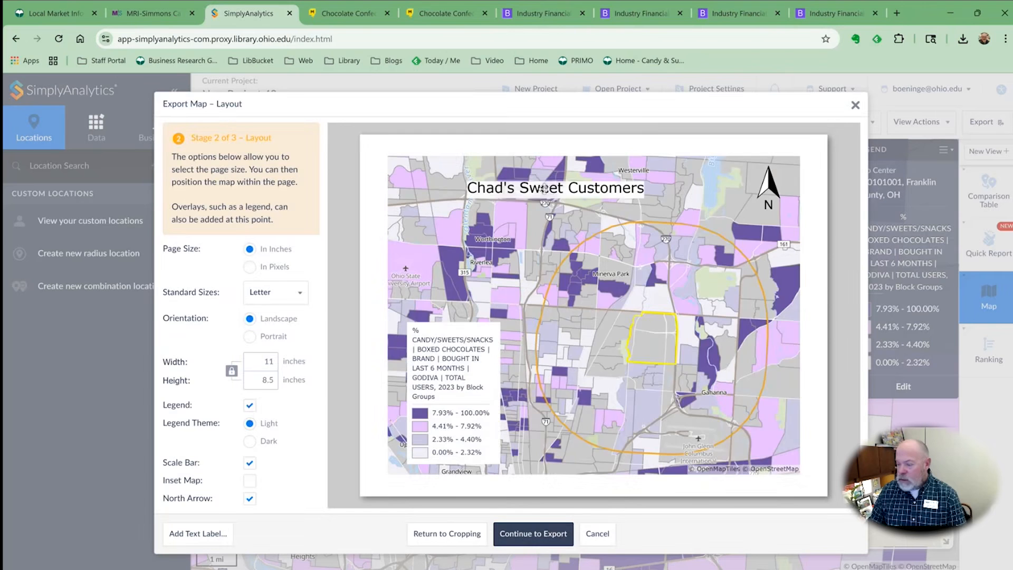
# Step: Preview the dark legend theme, restore the light one and open the title label's formatting options
pyautogui.click(250, 441)
pyautogui.click(249, 423)
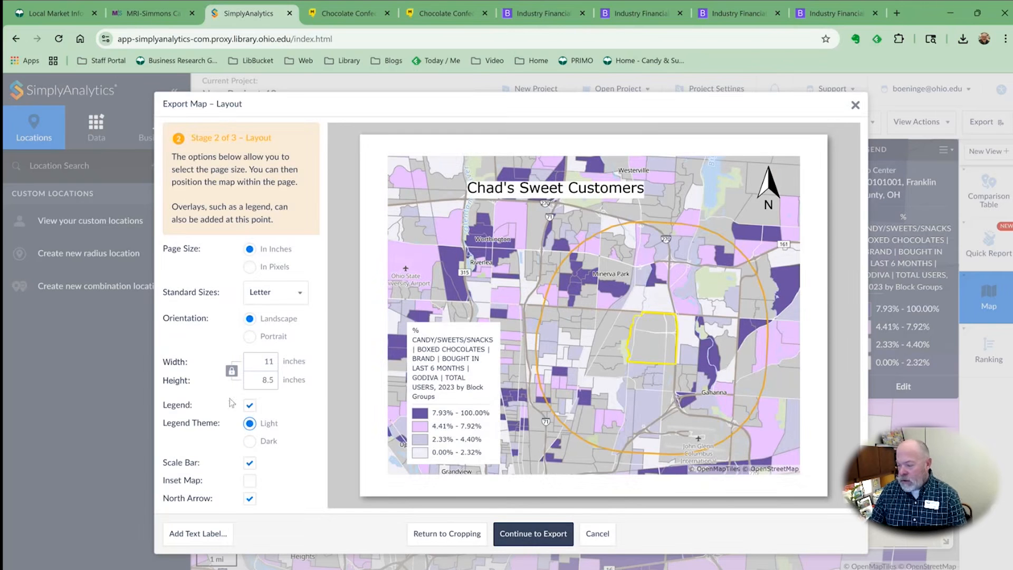
pyautogui.click(472, 189)
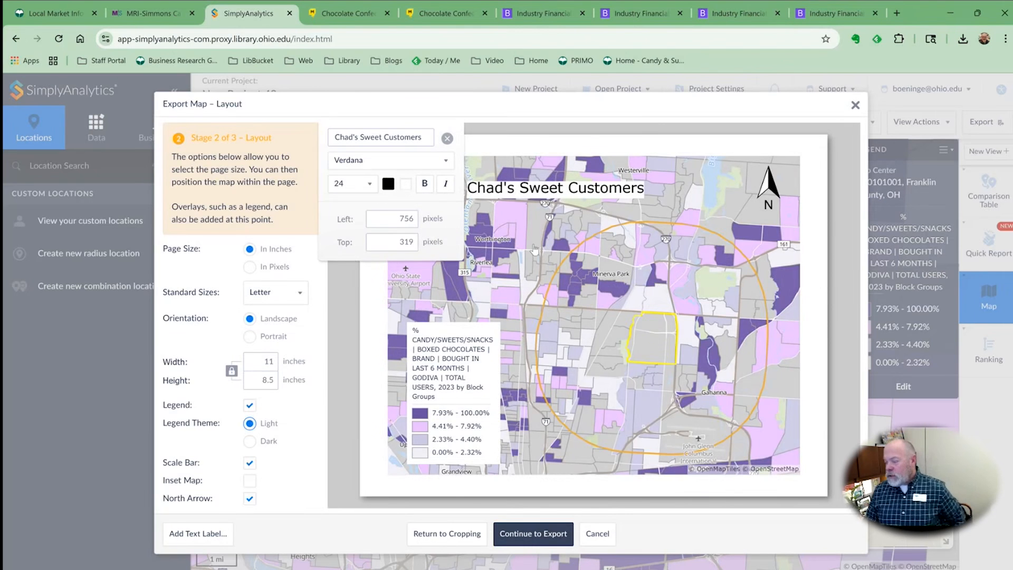
# Step: Review the export file options for the map and the comparison table without exporting either, and view the city ranking
pyautogui.click(530, 534)
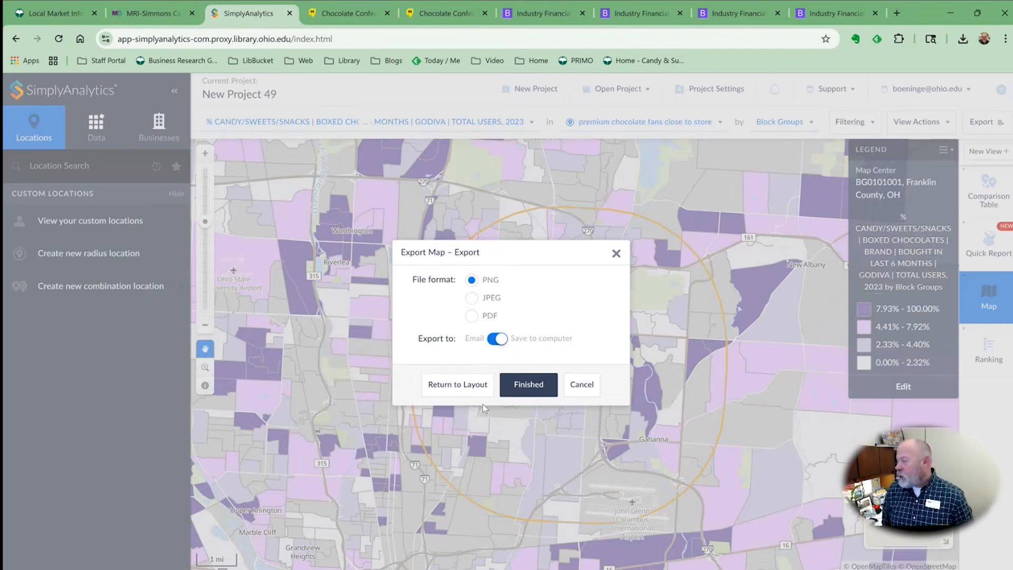
pyautogui.click(616, 254)
pyautogui.click(989, 190)
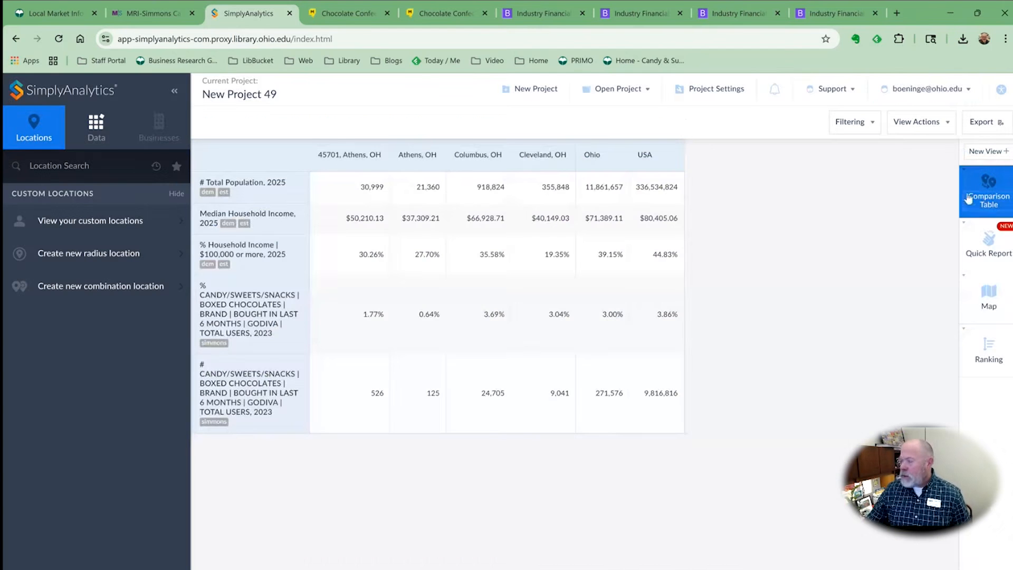
pyautogui.click(981, 122)
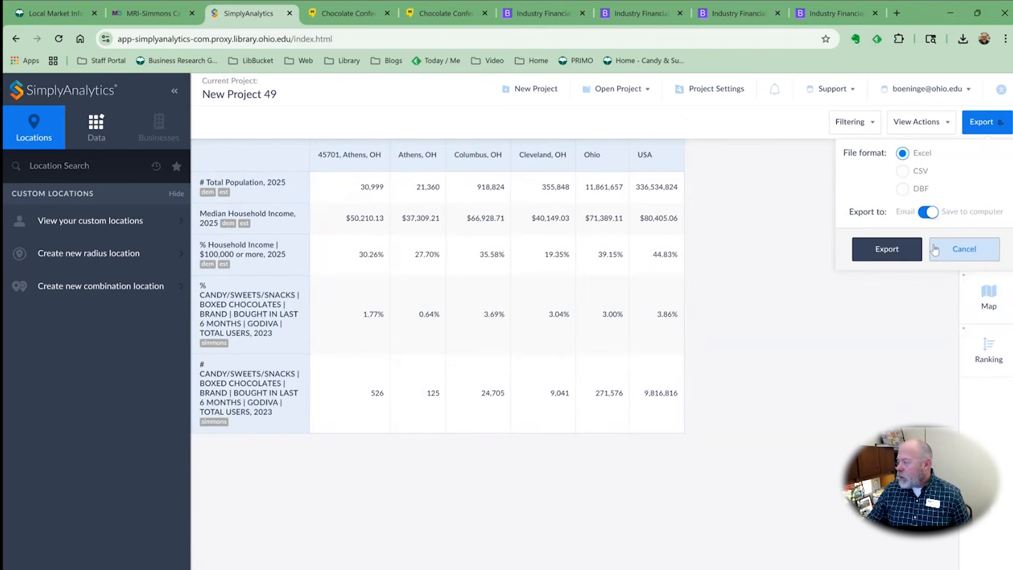
pyautogui.click(961, 251)
pyautogui.click(988, 357)
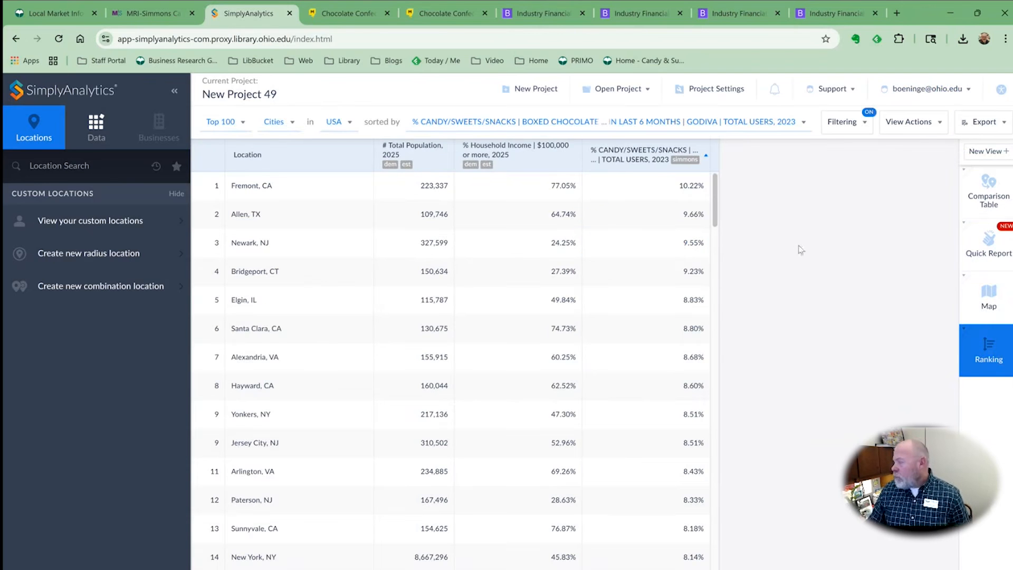
# Step: On the map, browse the NAICS business categories under 44 Retail Trade, Specialty Food Retailers, and plot 445292 Confectionery and Nut Retailers
pyautogui.click(990, 298)
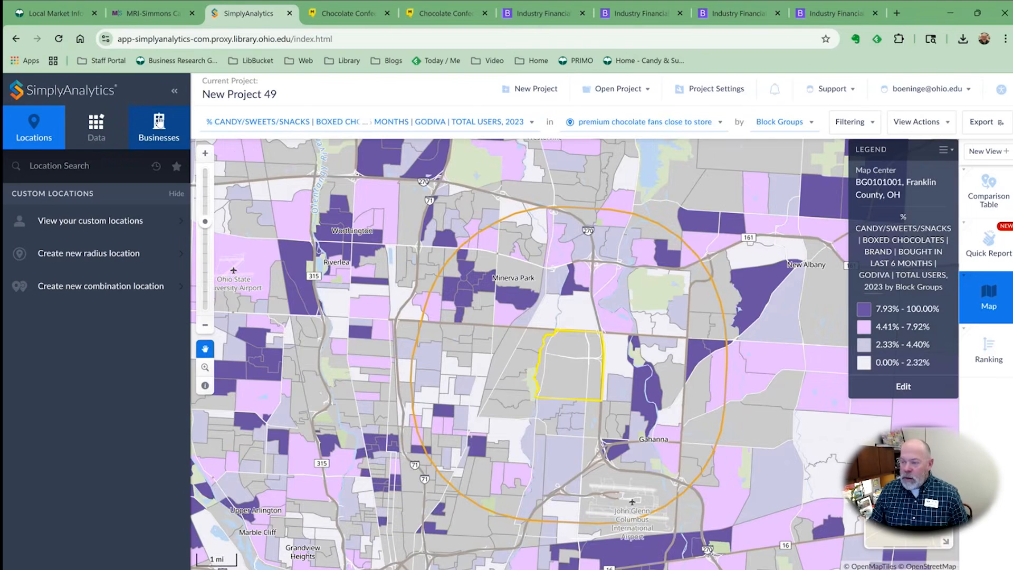
pyautogui.click(159, 119)
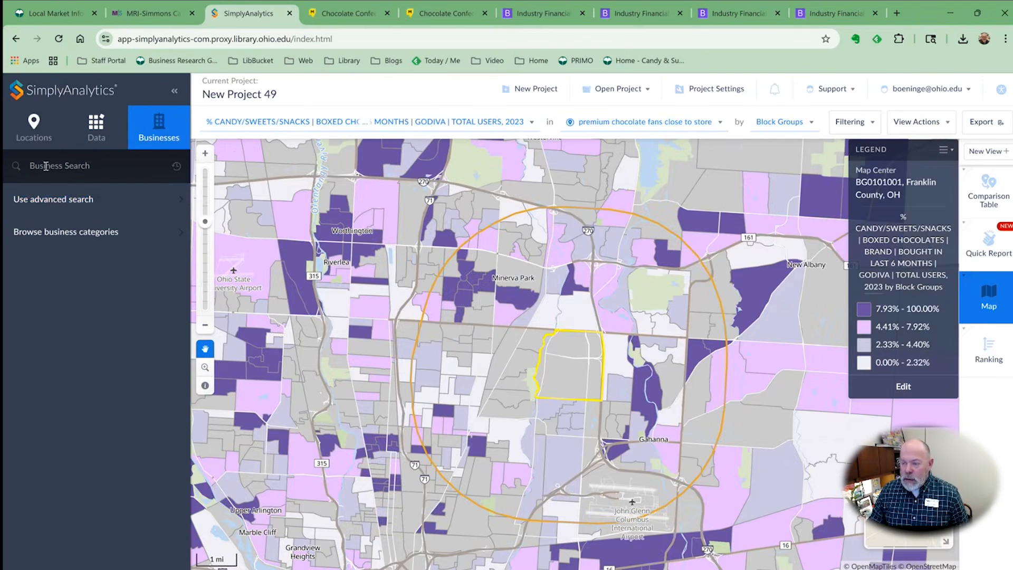
pyautogui.click(58, 236)
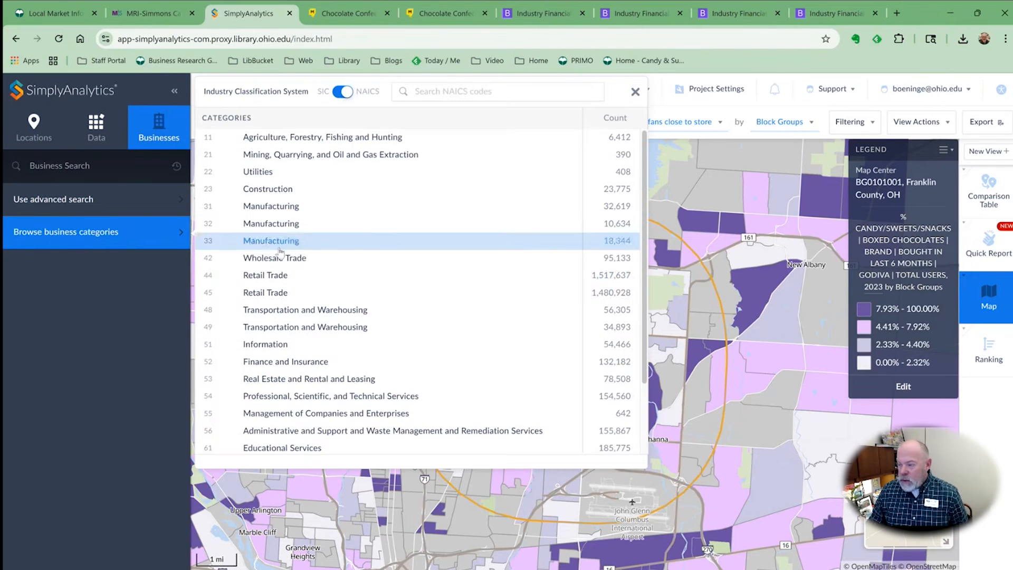
pyautogui.click(268, 293)
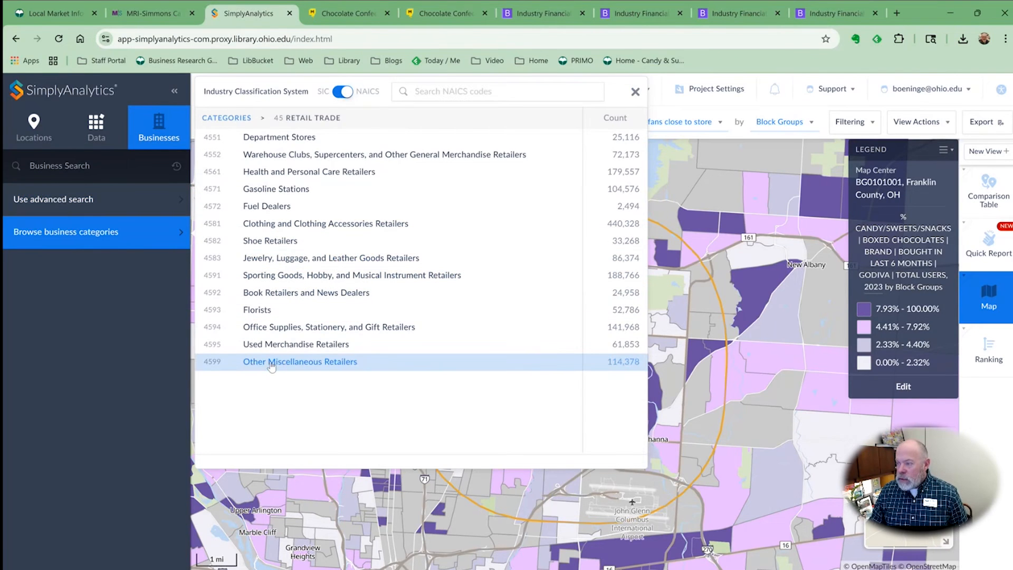
pyautogui.click(230, 119)
pyautogui.click(278, 275)
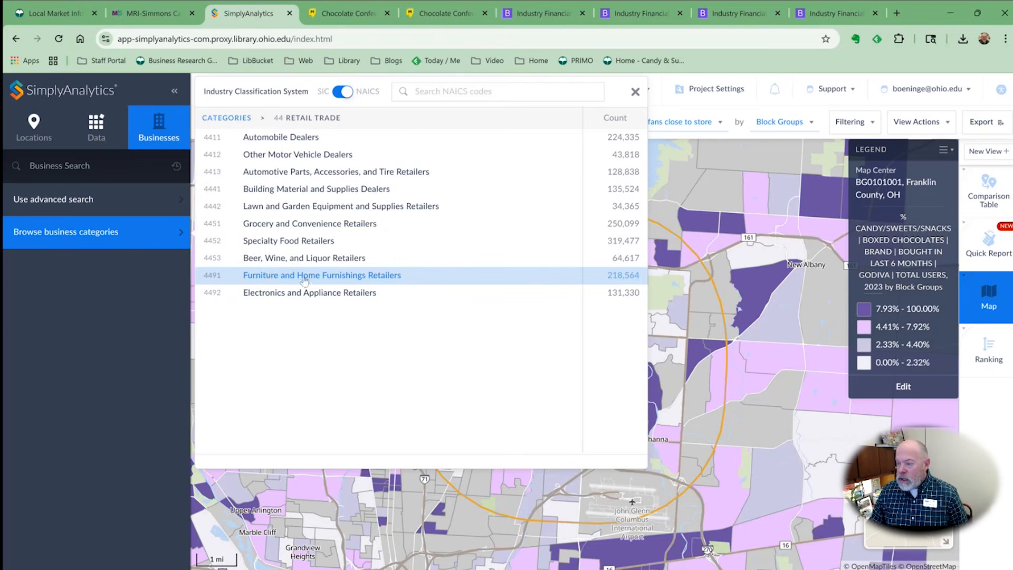
pyautogui.click(305, 239)
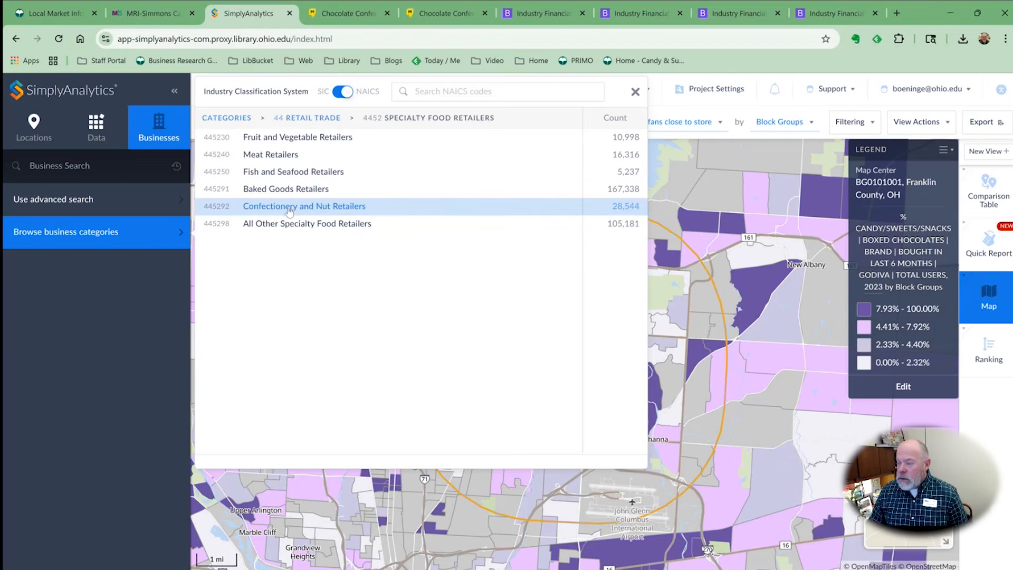
pyautogui.click(320, 206)
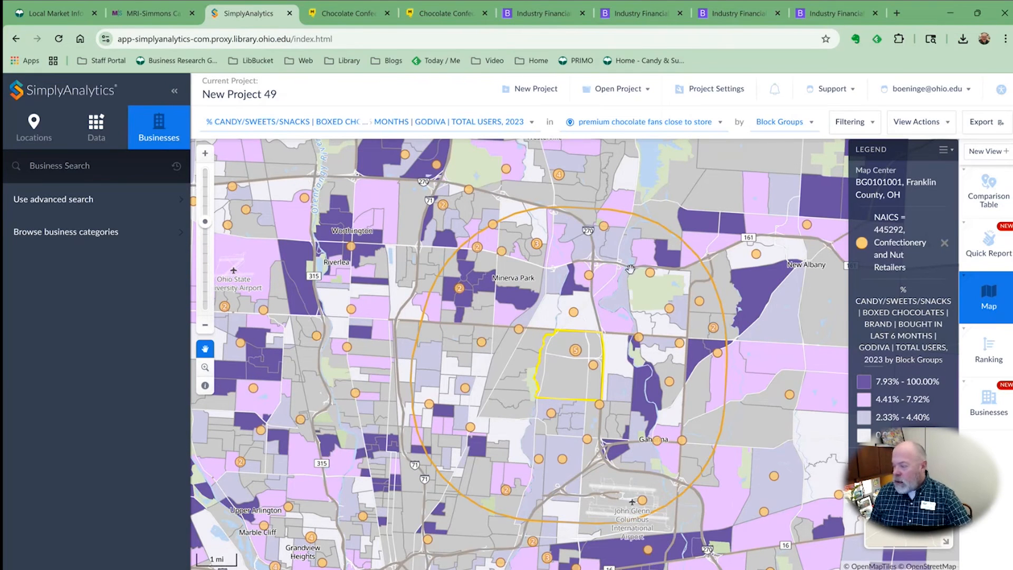
# Step: Examine the list of NAICS 445292 Confectionery and Nut Retailers in Columbus, OH, including their addresses and lines of business
pyautogui.click(994, 407)
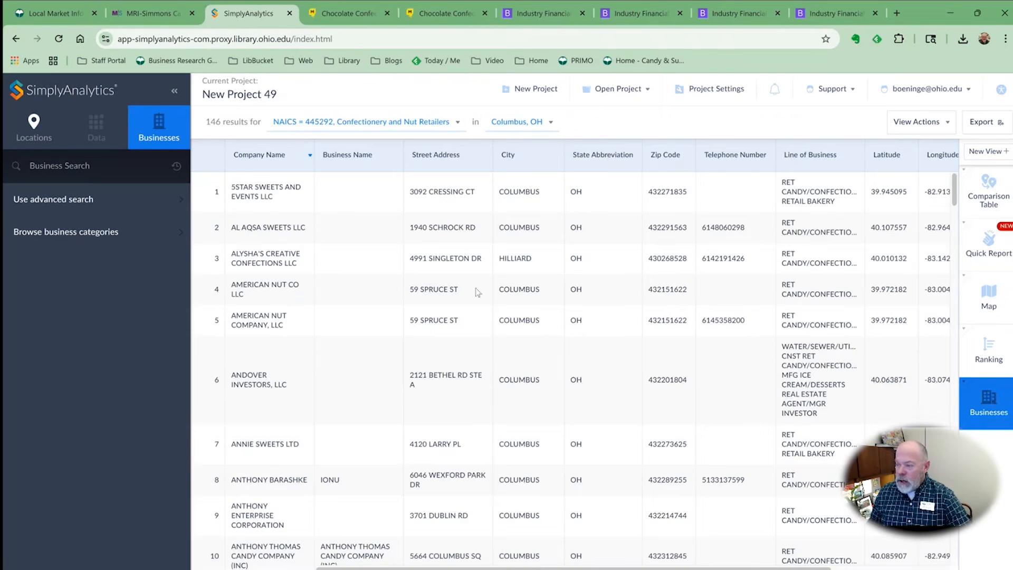
pyautogui.scroll(-3, 346, 228)
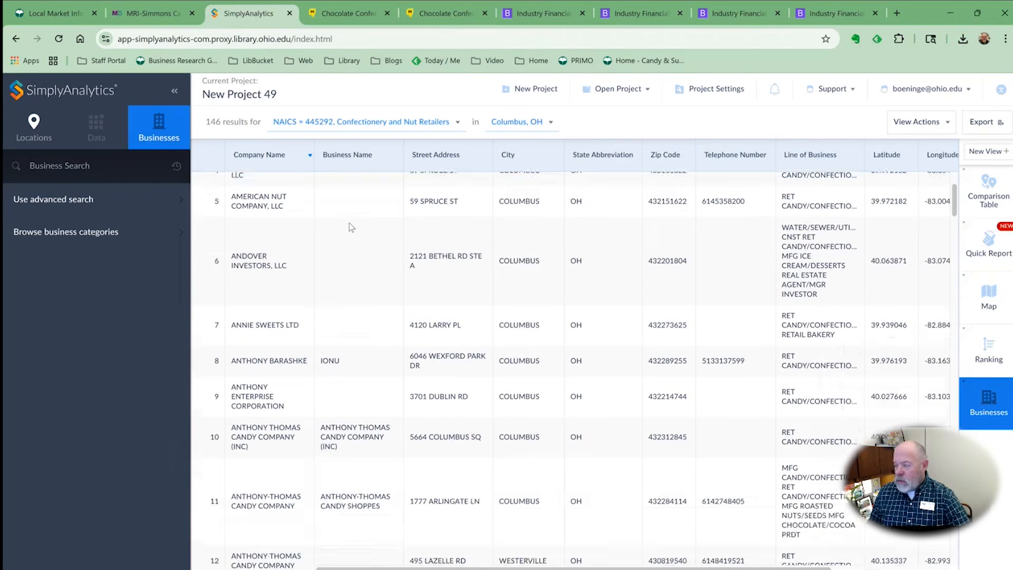
pyautogui.scroll(3, 353, 247)
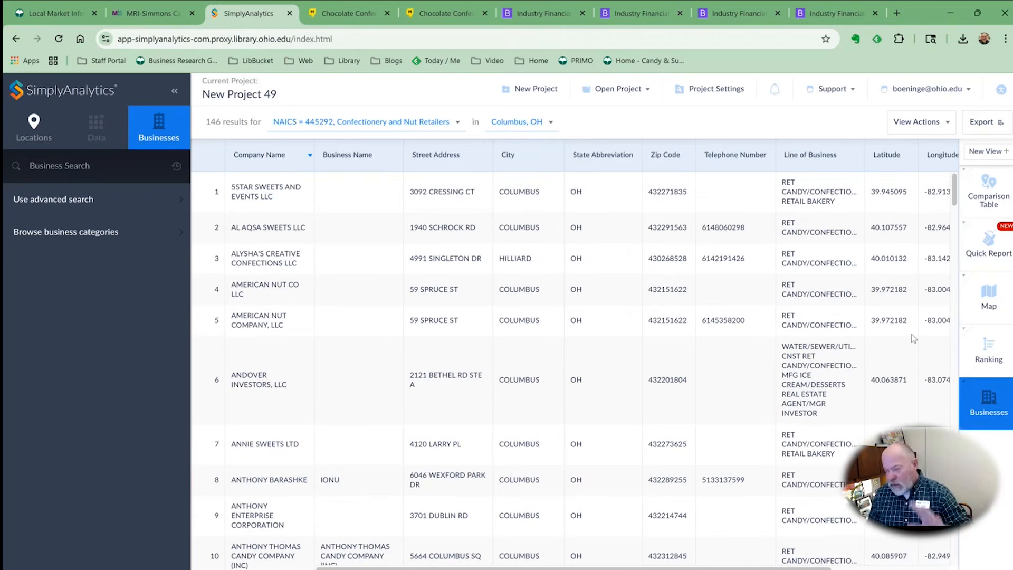
# Step: Return to the map and inspect the business details of two retailer points just north and northwest of the yellow-outlined area
pyautogui.click(984, 299)
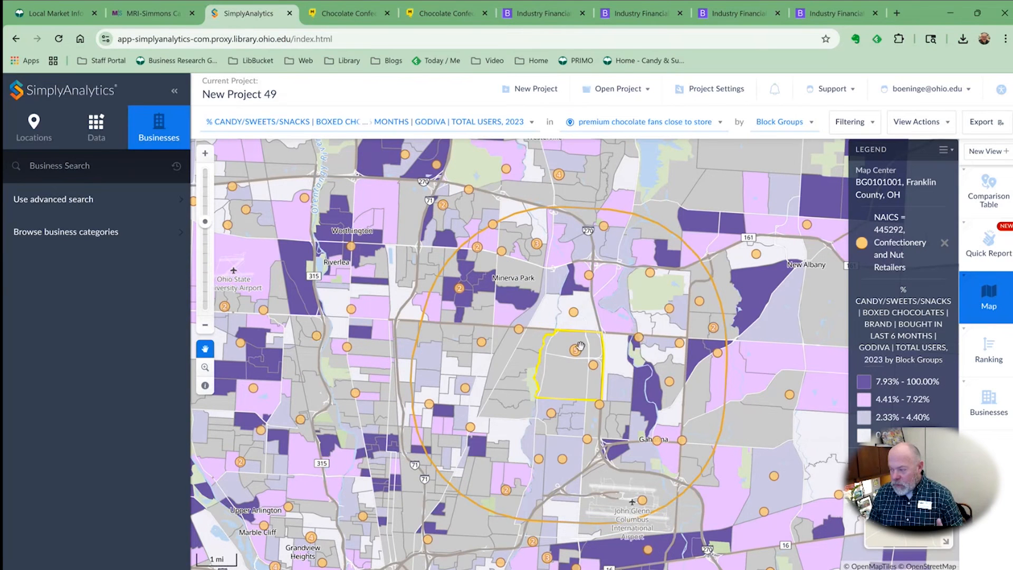
pyautogui.click(573, 314)
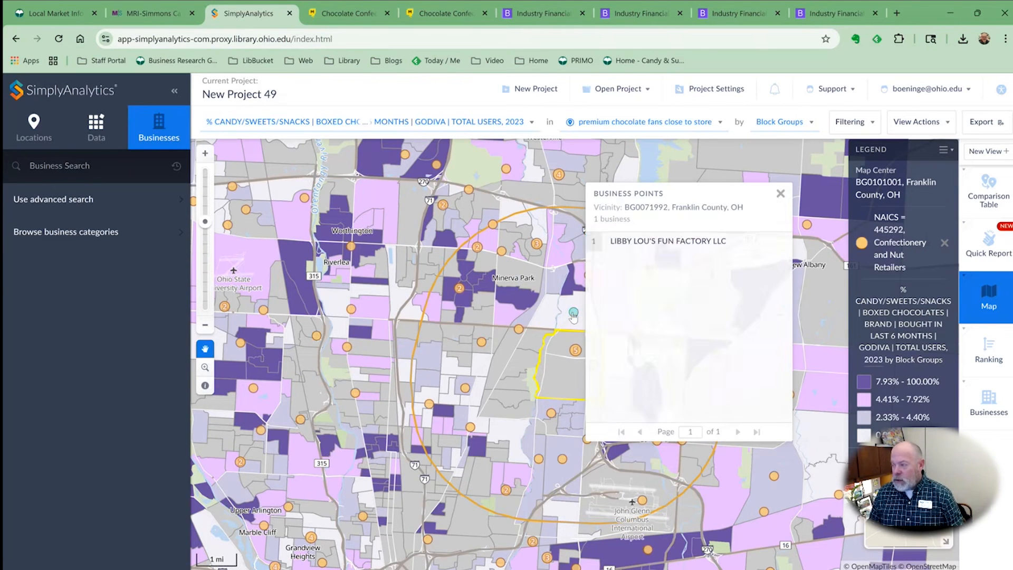
pyautogui.click(519, 329)
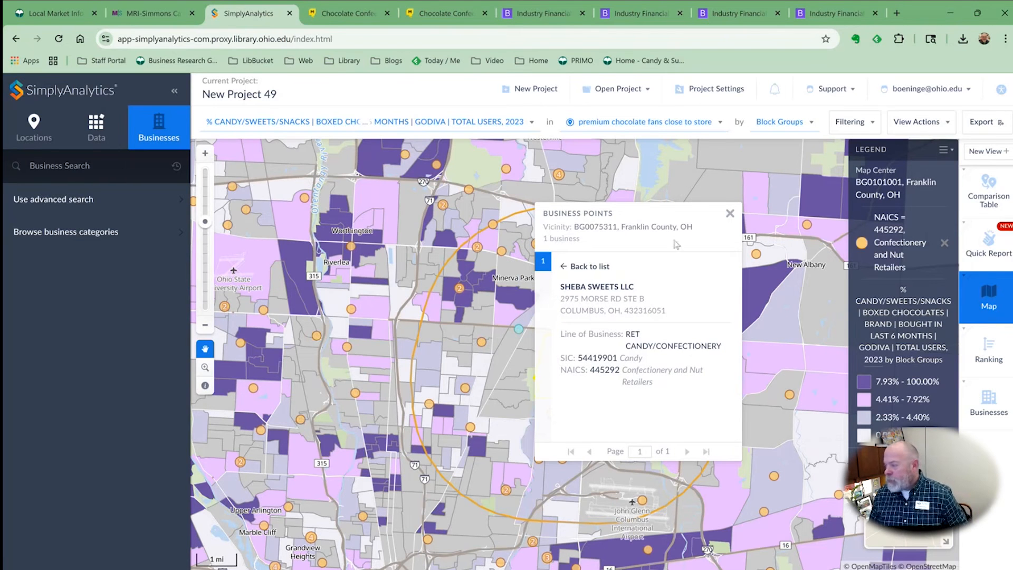
pyautogui.click(731, 214)
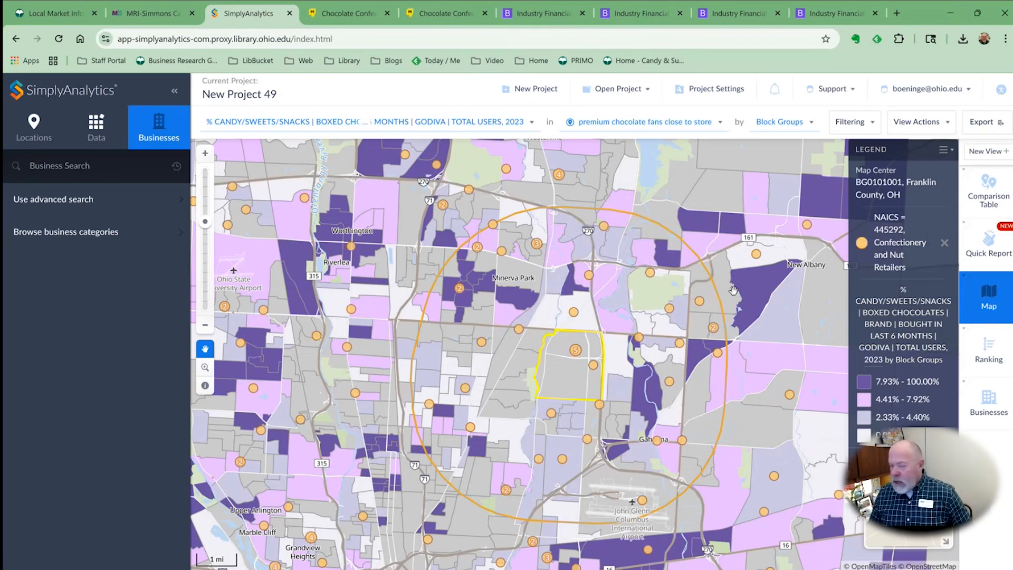